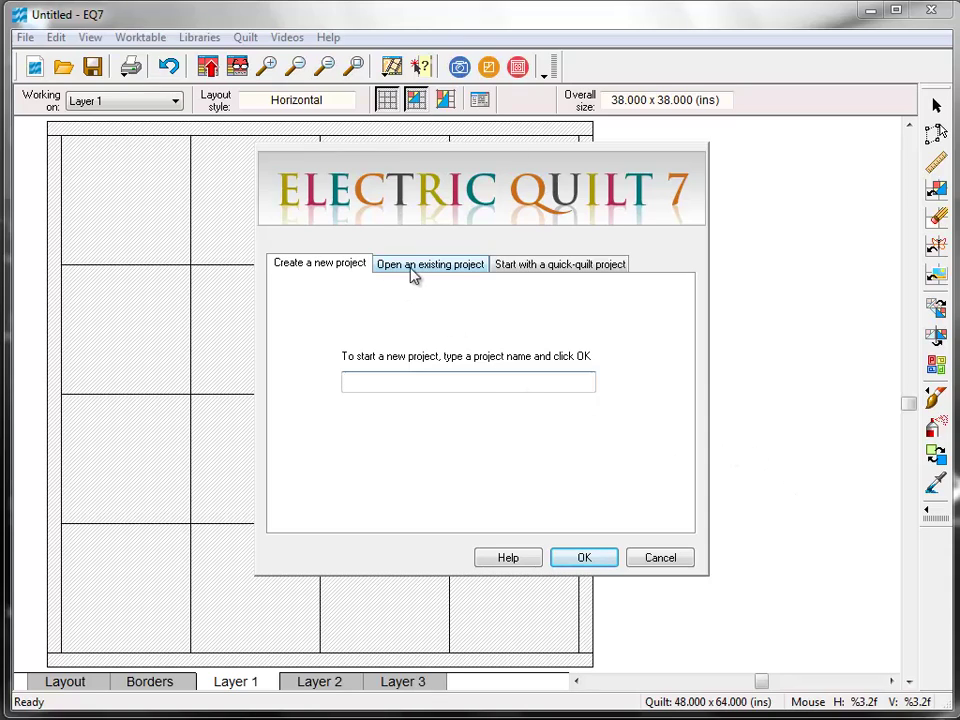
Open the existing project Jump Start Sew Along.PJ7 from the start dialog
click(460, 274)
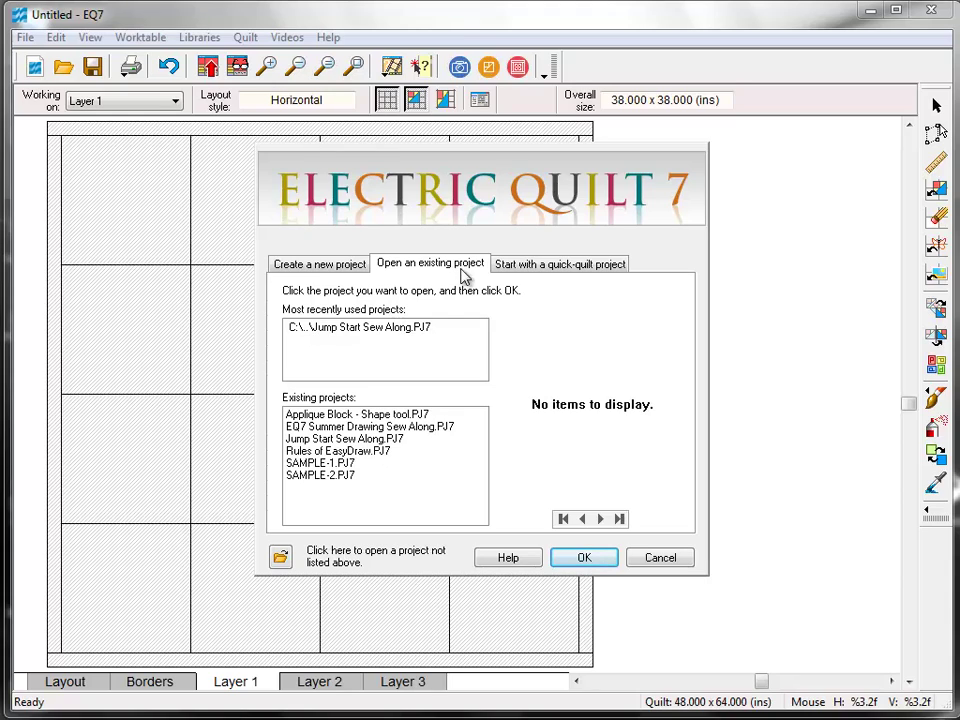
click(397, 333)
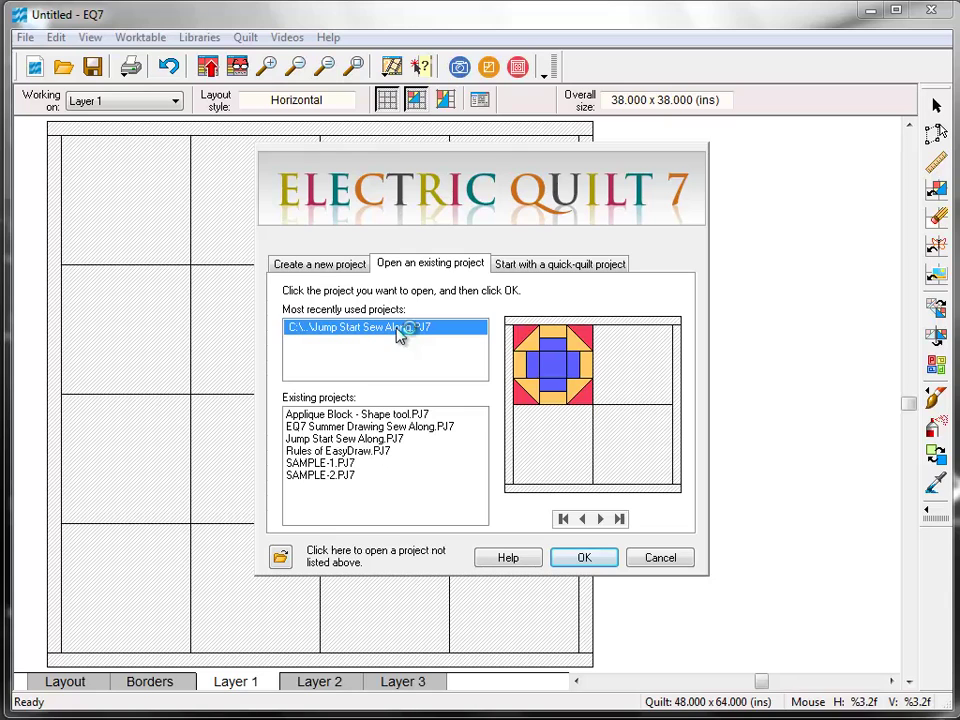
click(584, 557)
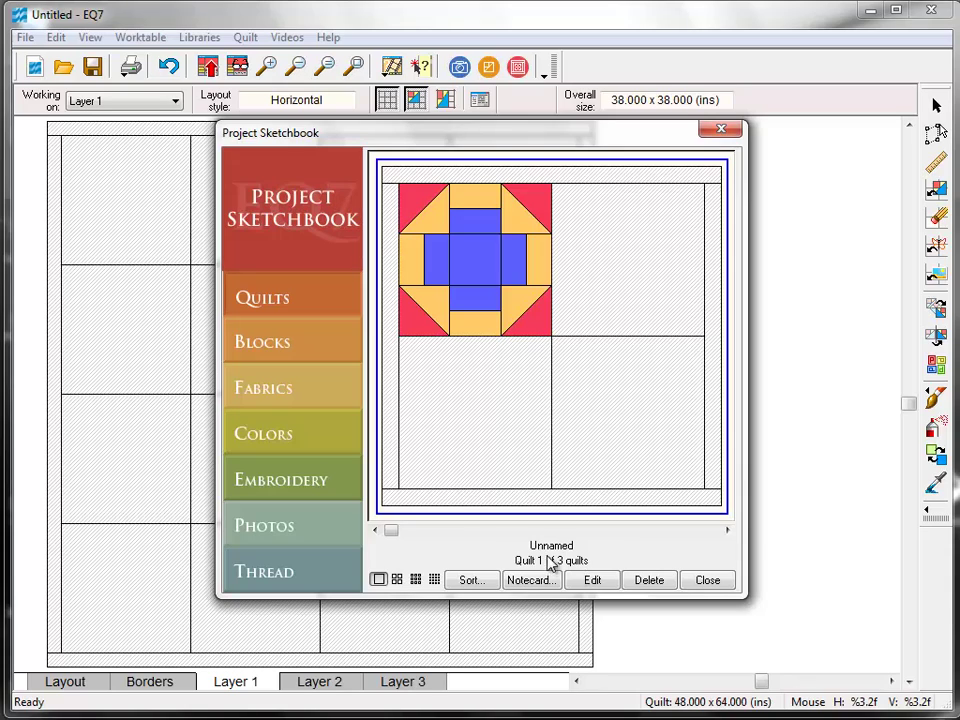
Page through the sketchbook to Quilt 3 of 3 and load it onto the worktable
click(727, 531)
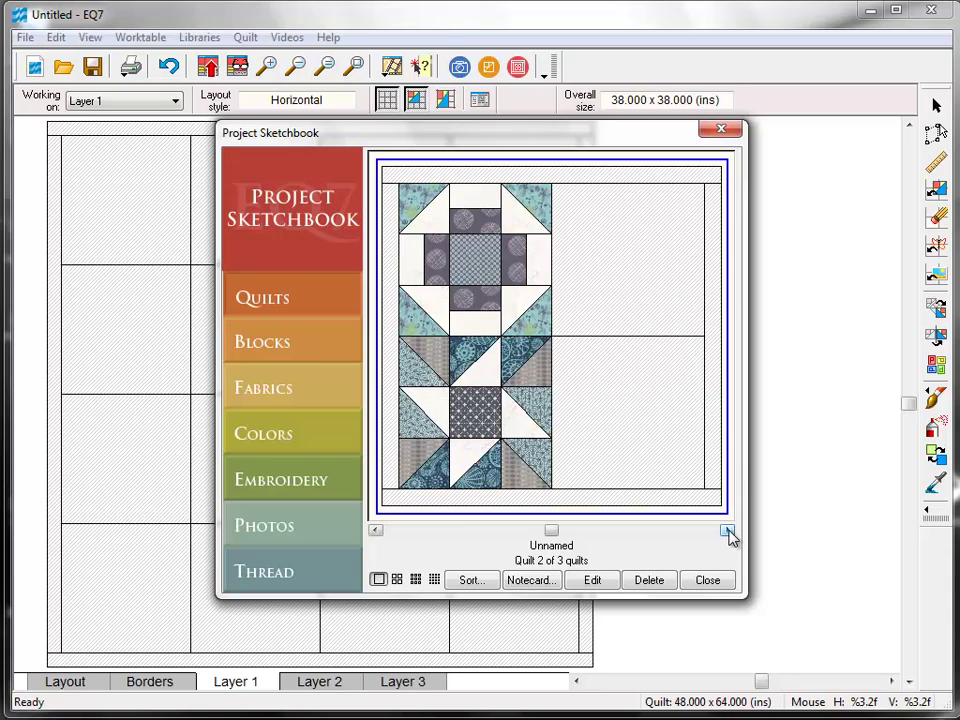
click(727, 531)
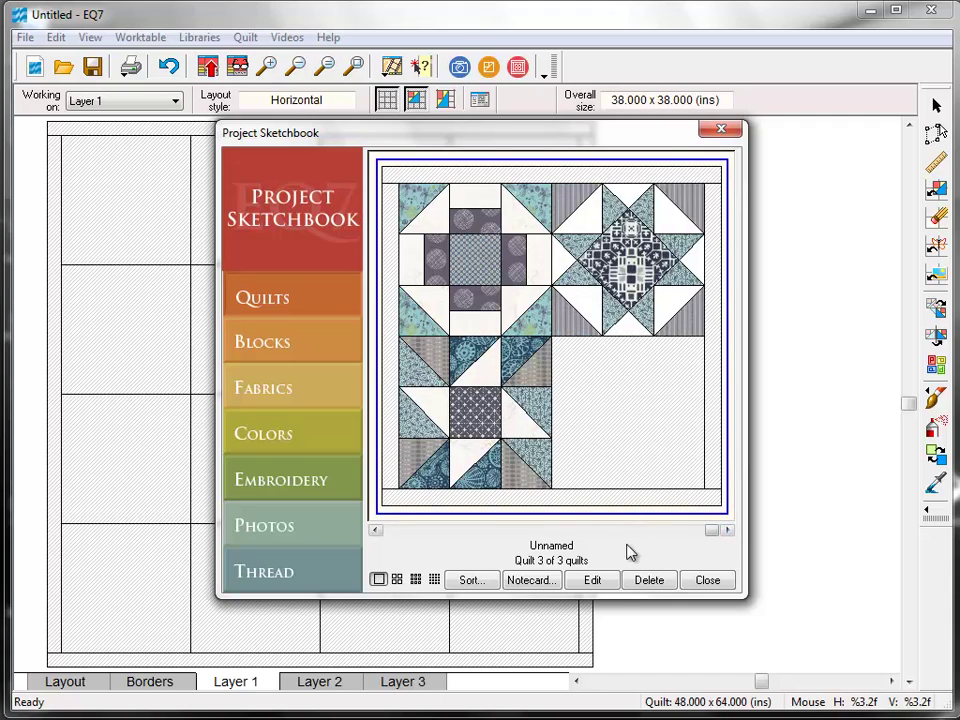
click(609, 580)
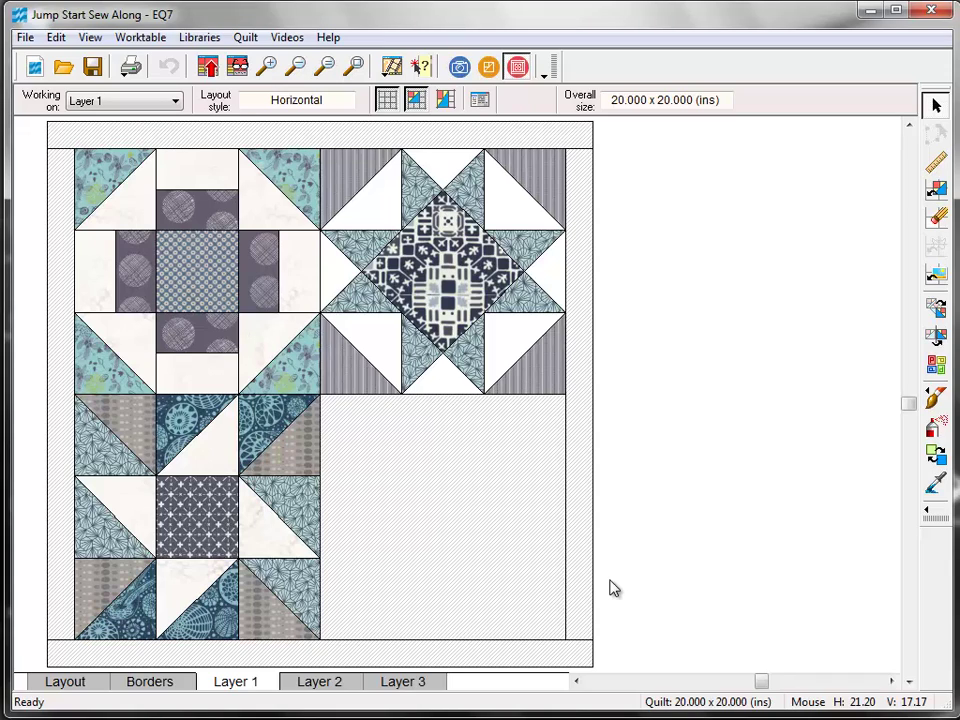
Place the Rolling Stone block from Sketchbook Blocks into the empty lower-right square
click(937, 193)
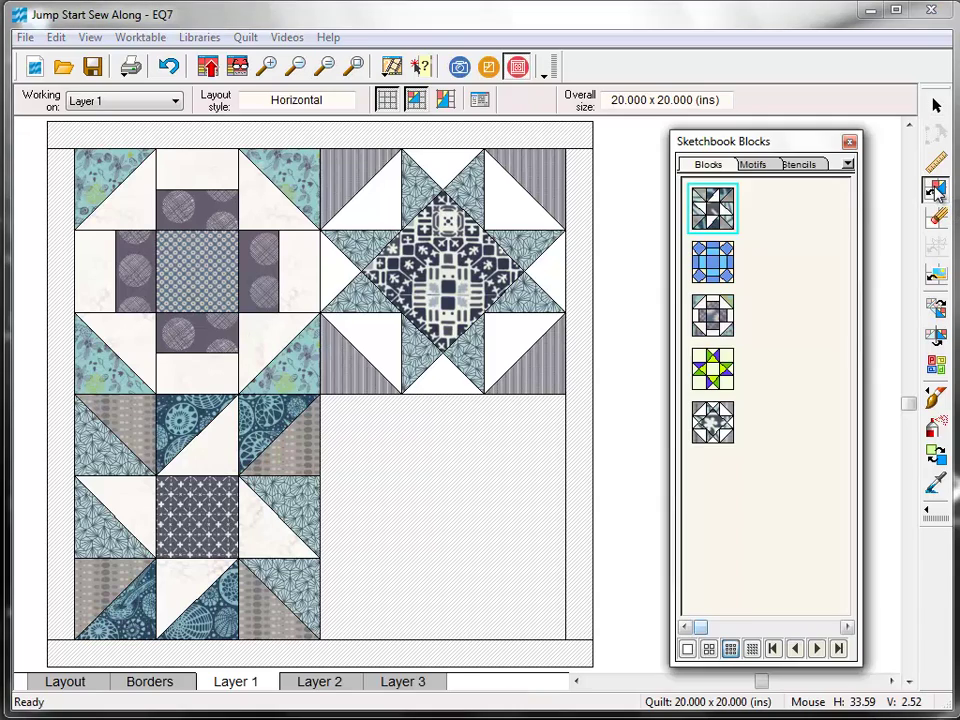
click(716, 270)
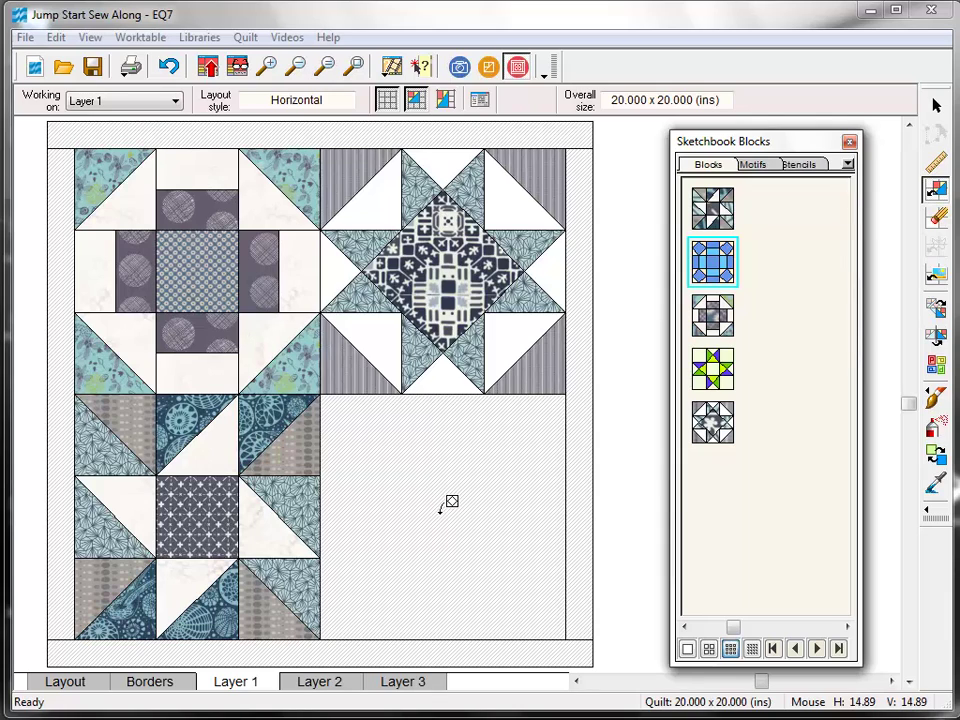
click(451, 502)
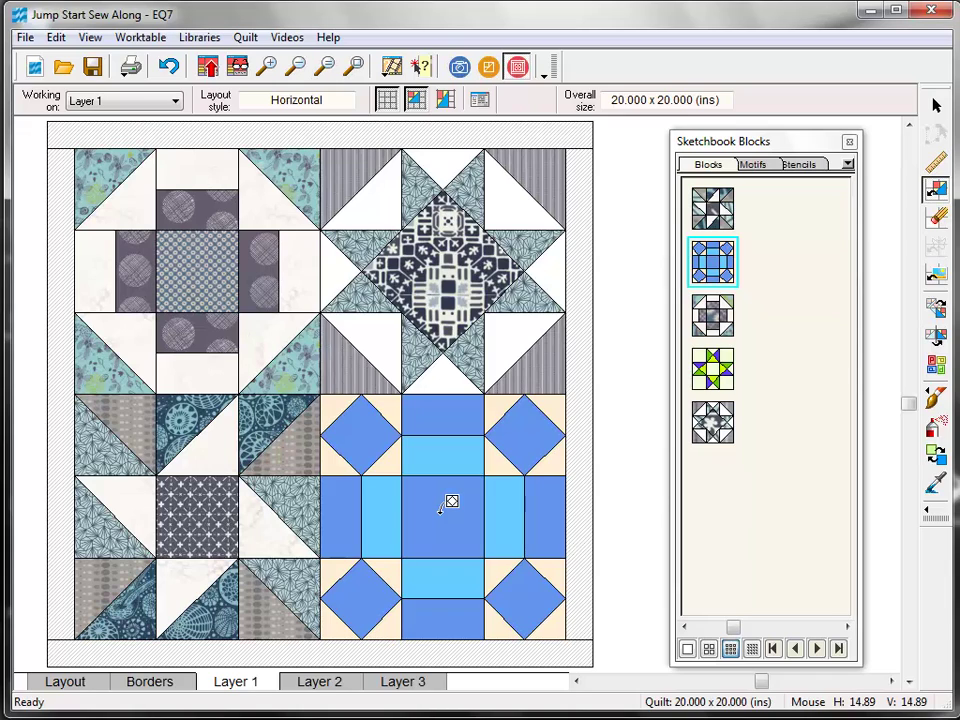
Paint the Rolling Stone's left, top, right and bottom centre patches grey plaid
click(936, 398)
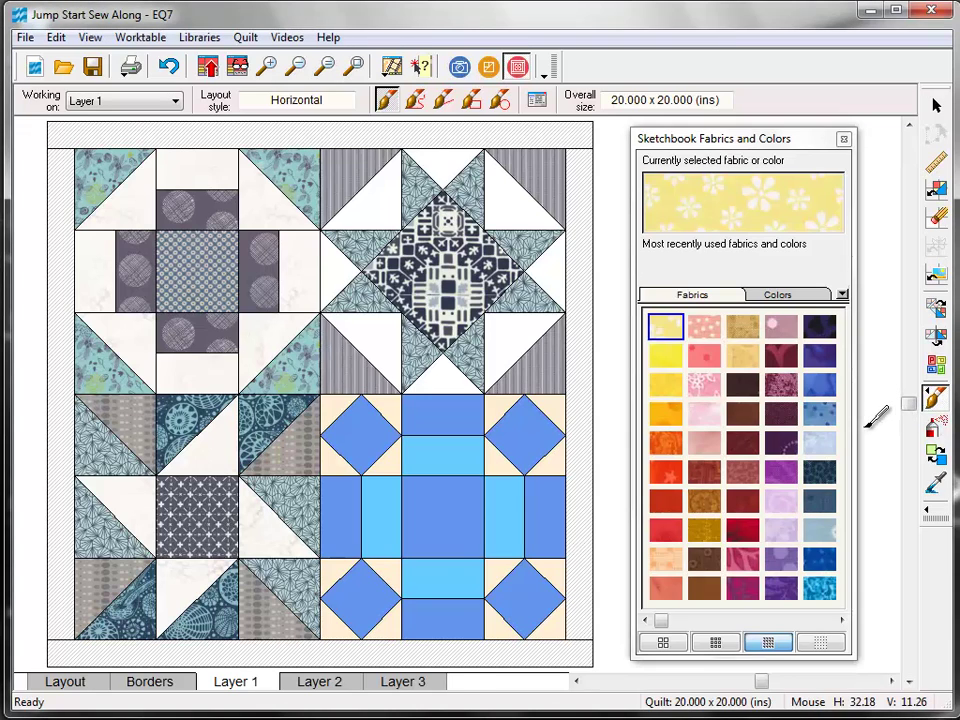
drag(660, 627, 838, 624)
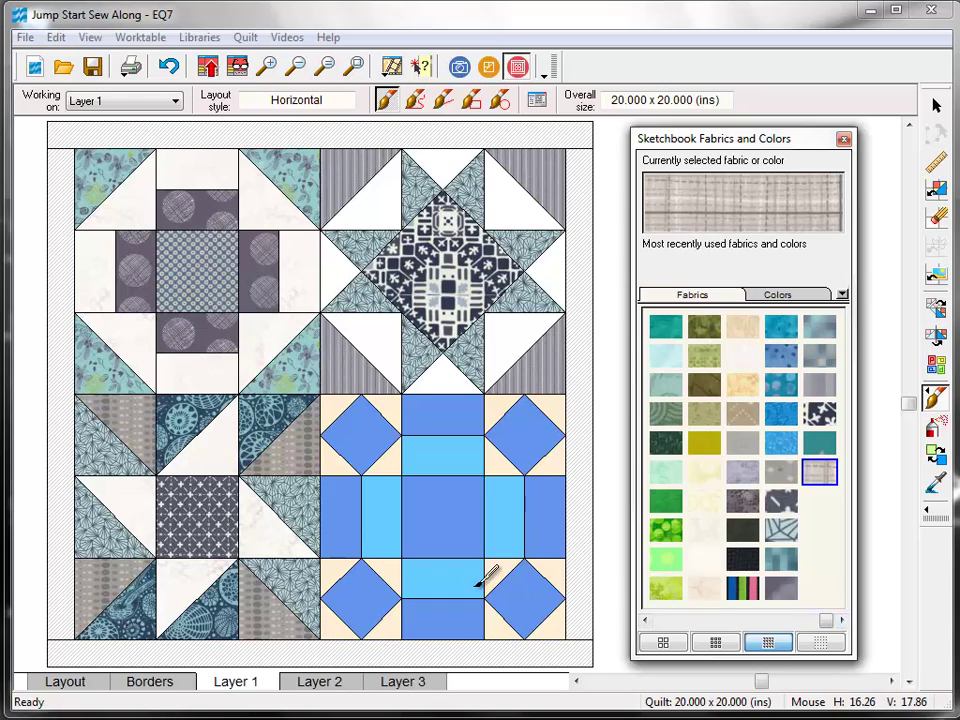
click(354, 518)
click(460, 425)
click(548, 503)
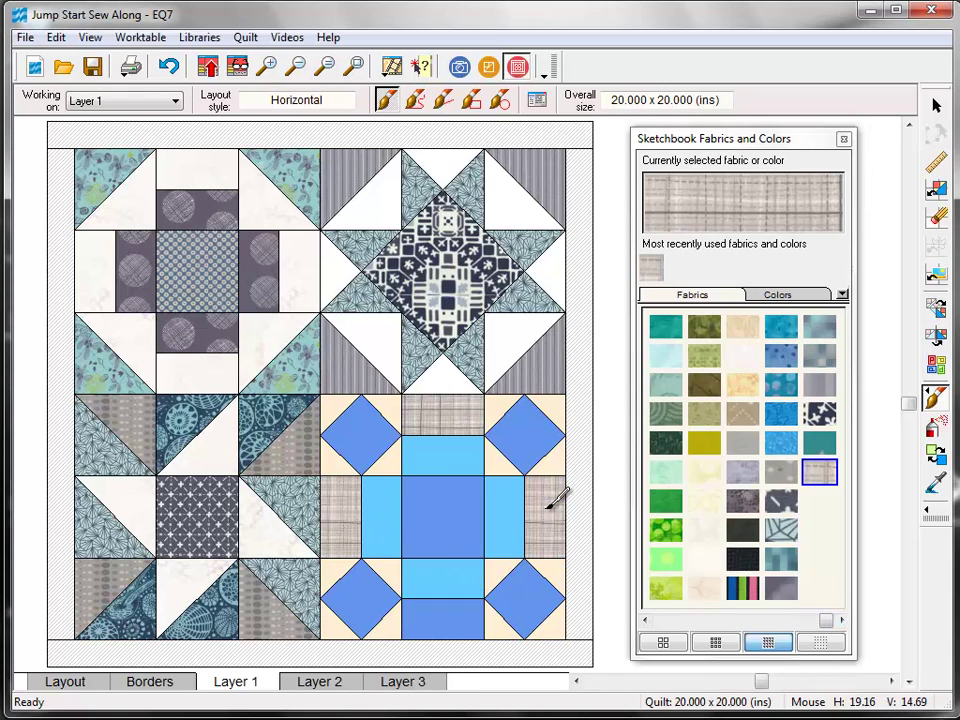
click(468, 612)
Colour the four diamonds and the centre square with the teal fabric
click(819, 442)
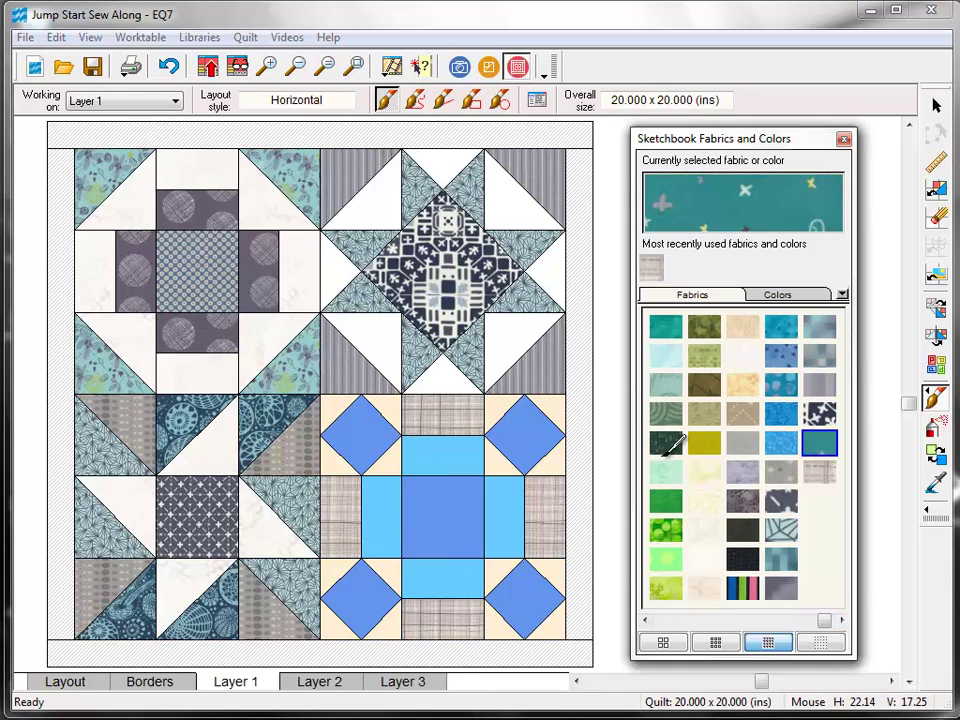
click(375, 430)
click(452, 490)
click(528, 432)
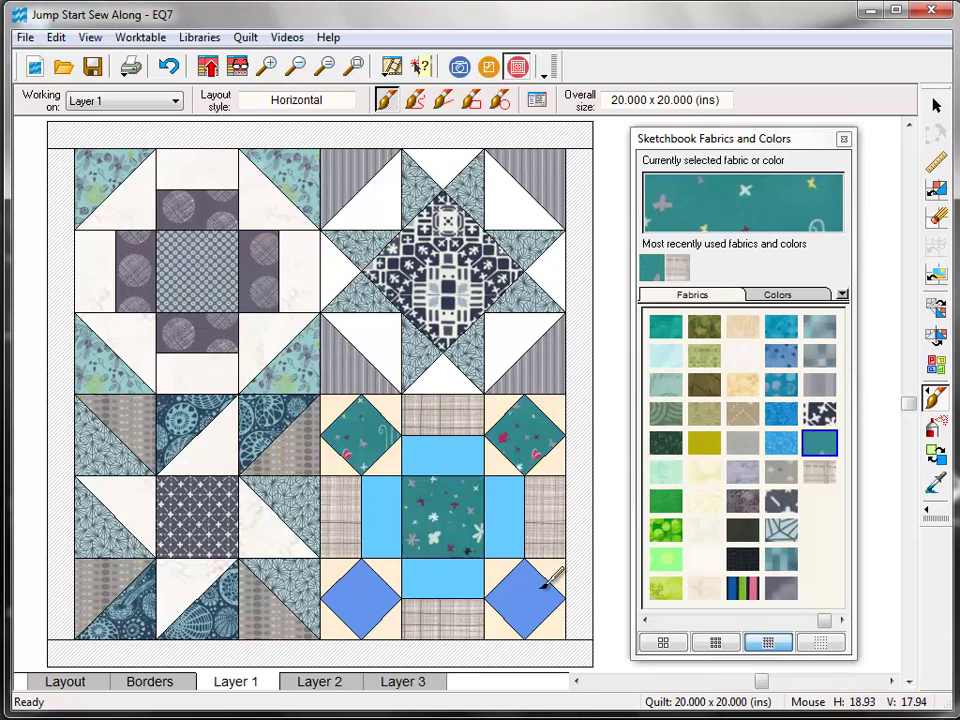
click(535, 590)
click(368, 600)
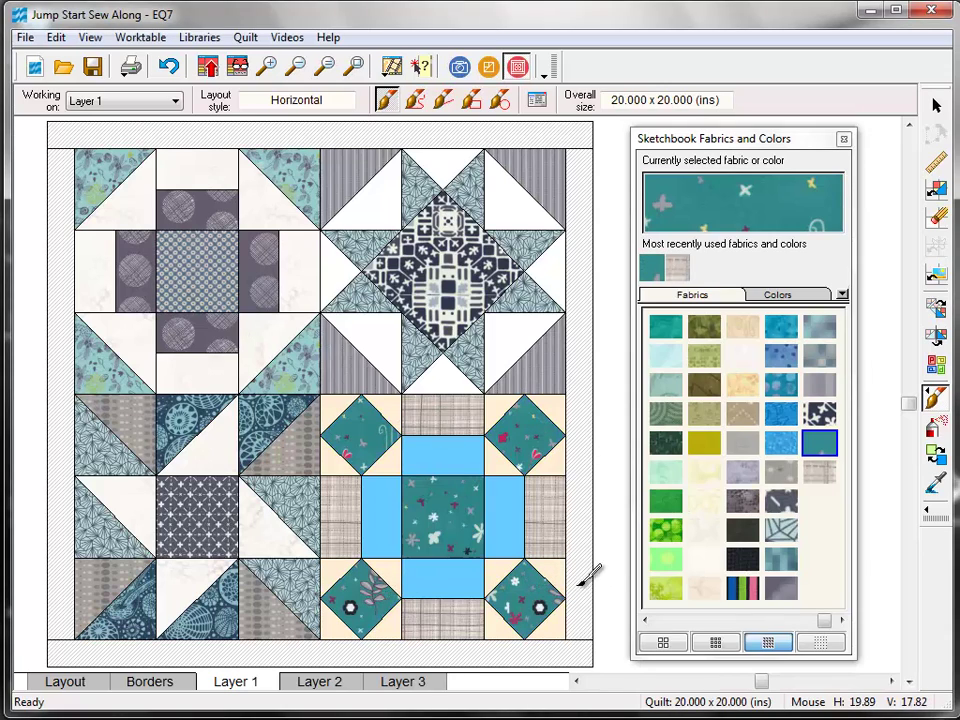
Give the diamond corners dark grey cross-print and spray all remaining blue patches cream
click(781, 500)
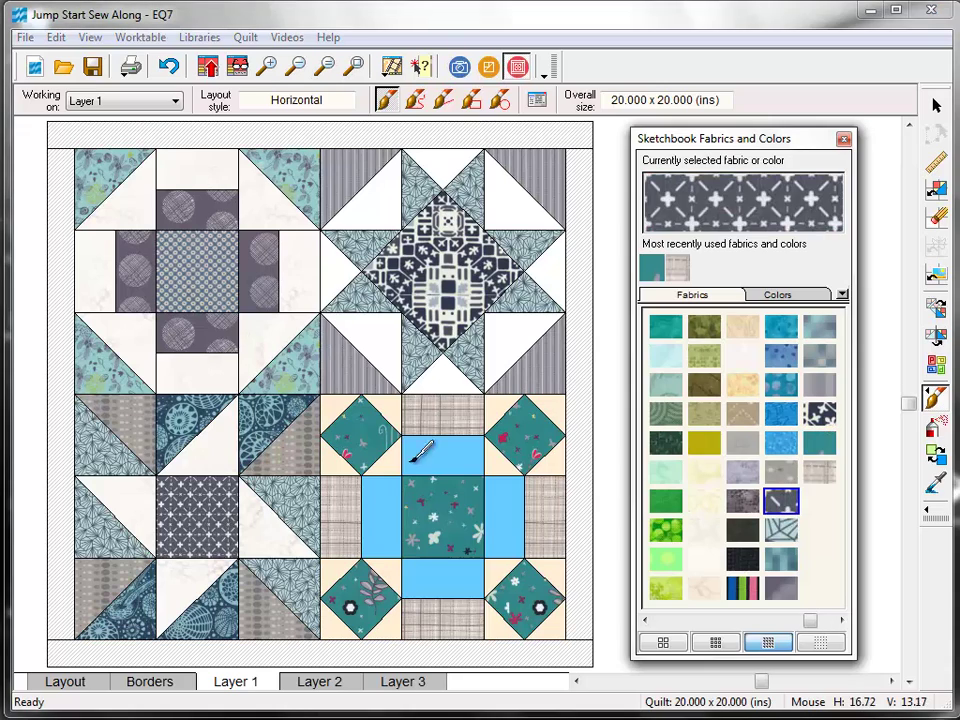
click(343, 408)
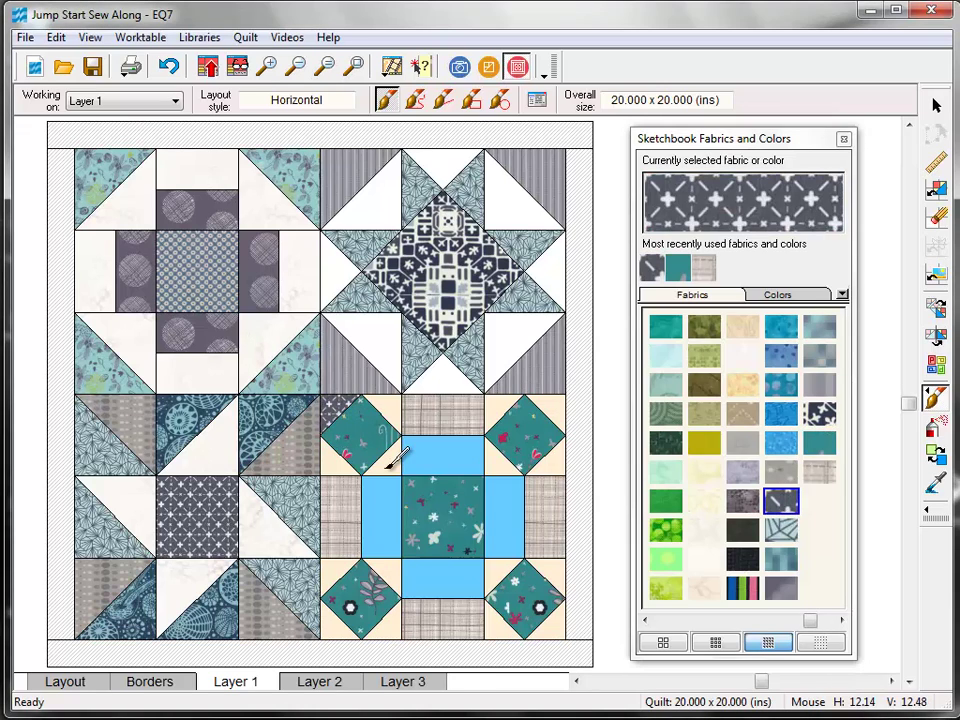
click(498, 458)
click(558, 615)
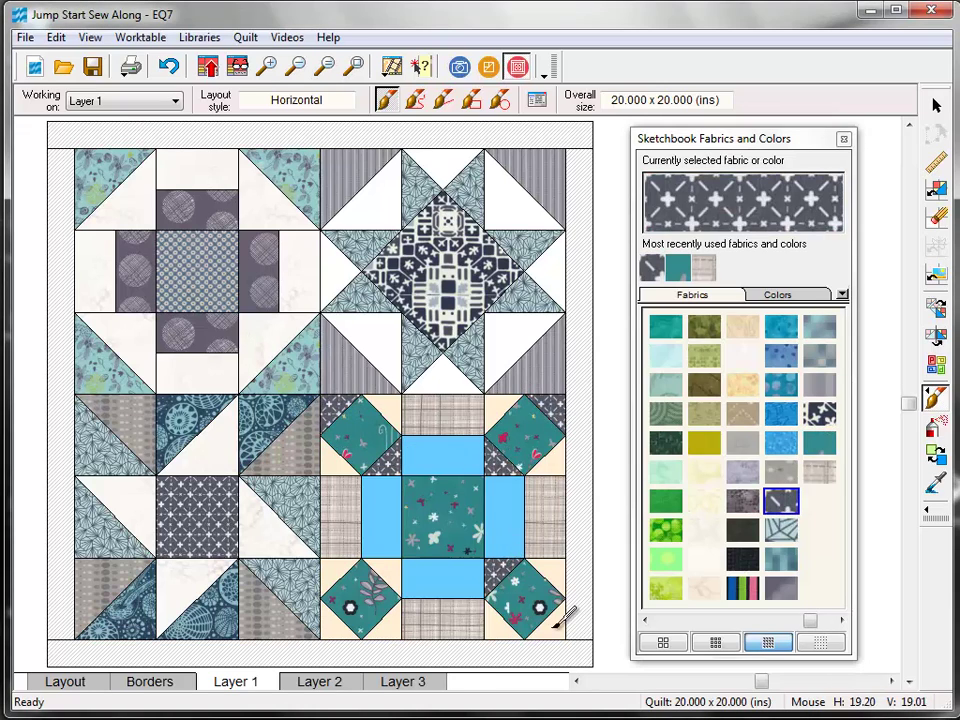
click(345, 609)
click(936, 425)
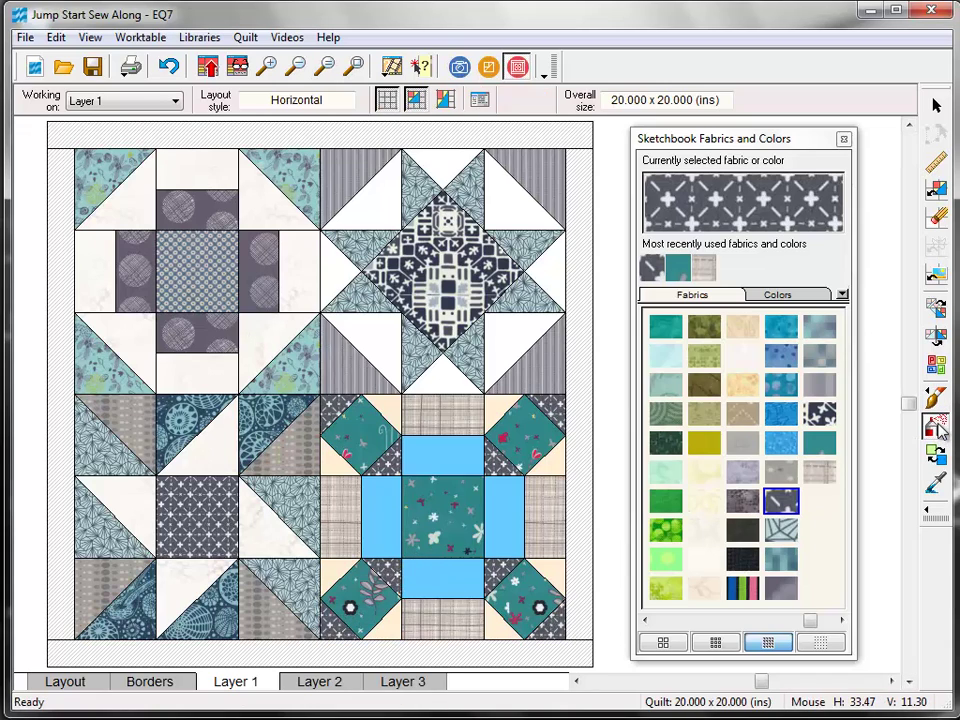
click(704, 559)
click(463, 579)
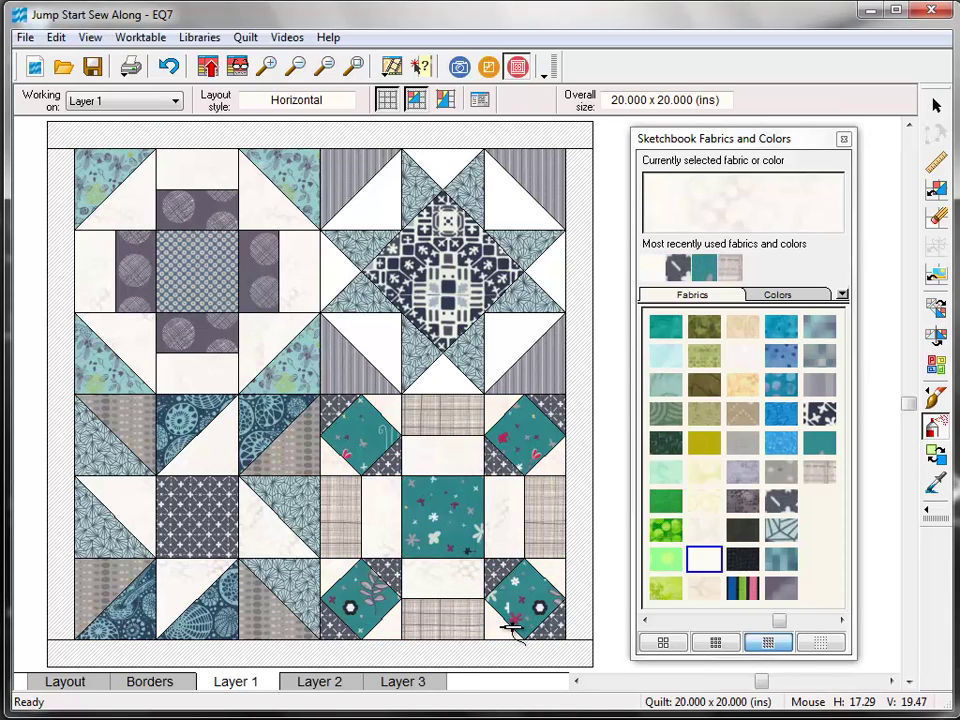
Add the recoloured quilt to the sketchbook and select the Rolling Stone block
click(207, 70)
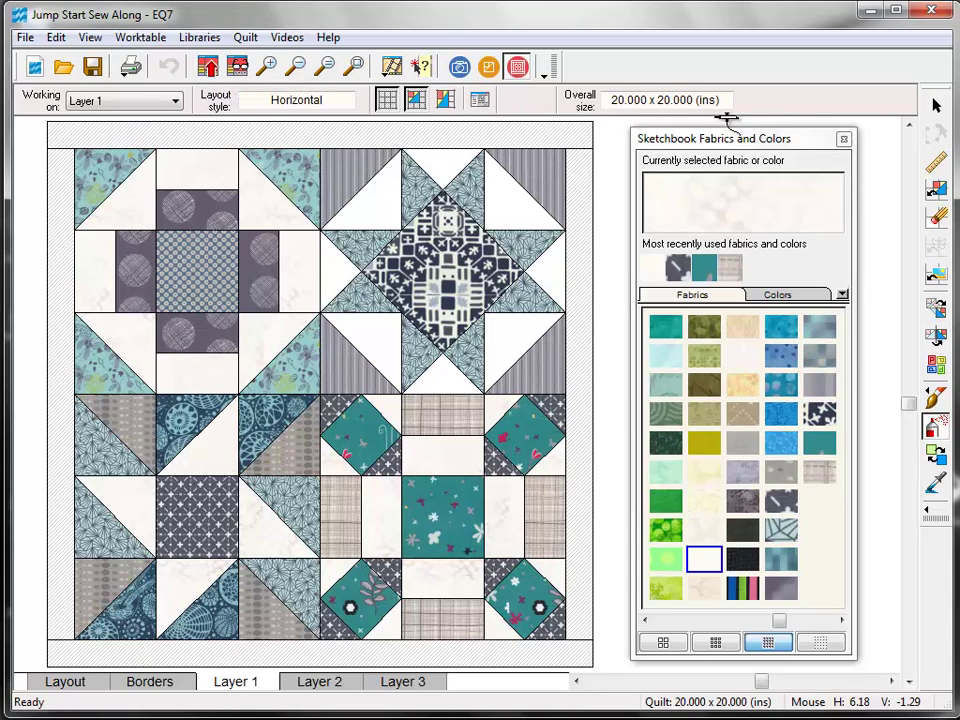
click(936, 106)
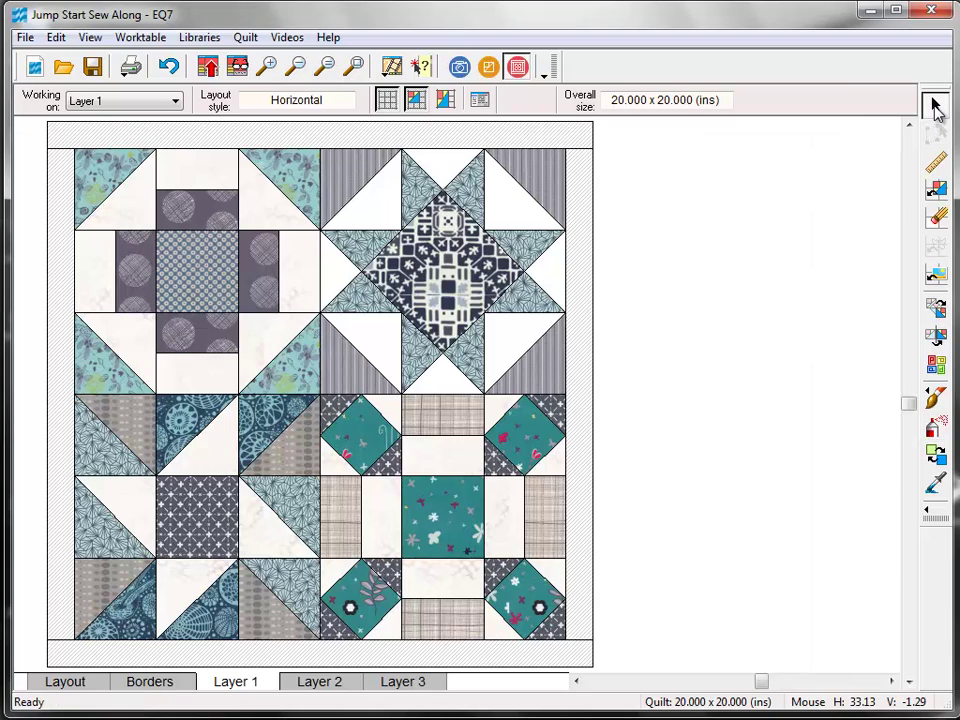
click(434, 518)
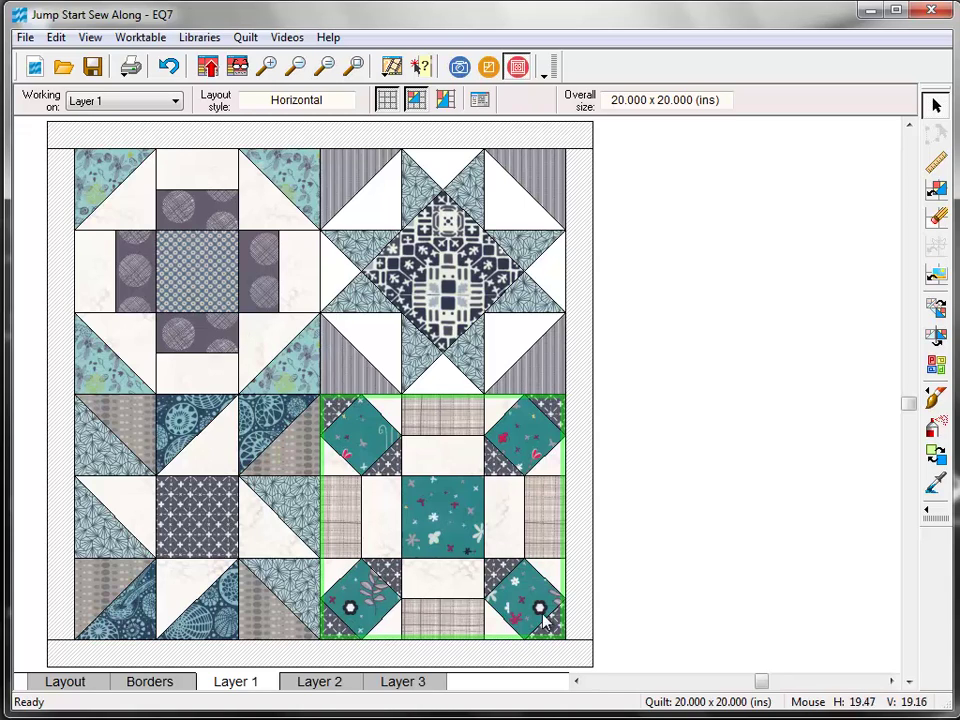
Set up Print Block for the 9-inch Rolling Stone showing fabrics, then view its options
click(130, 68)
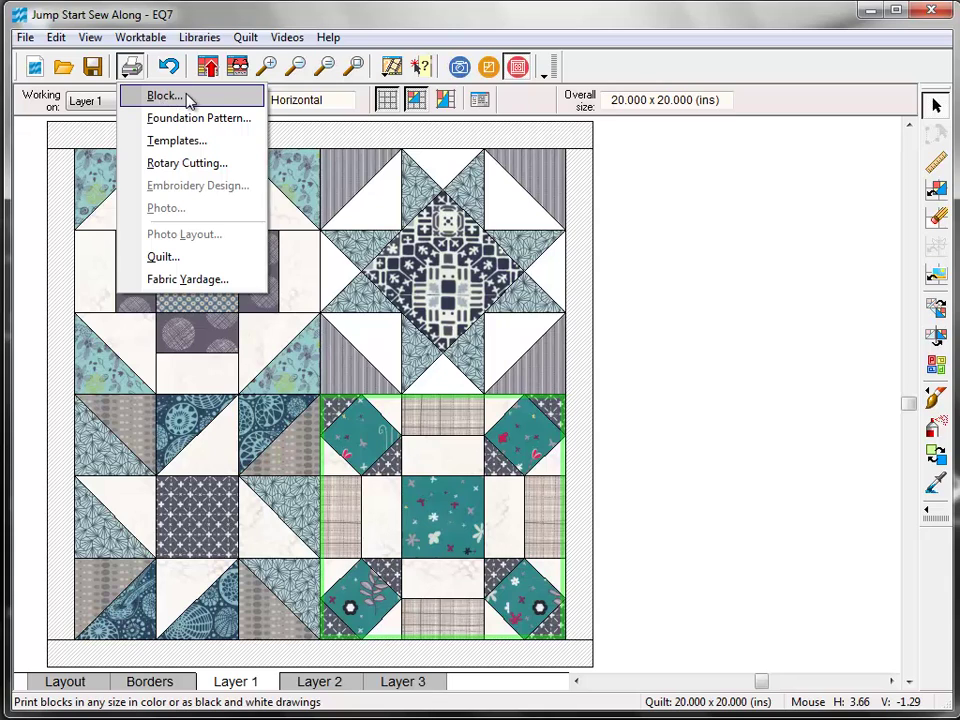
click(165, 96)
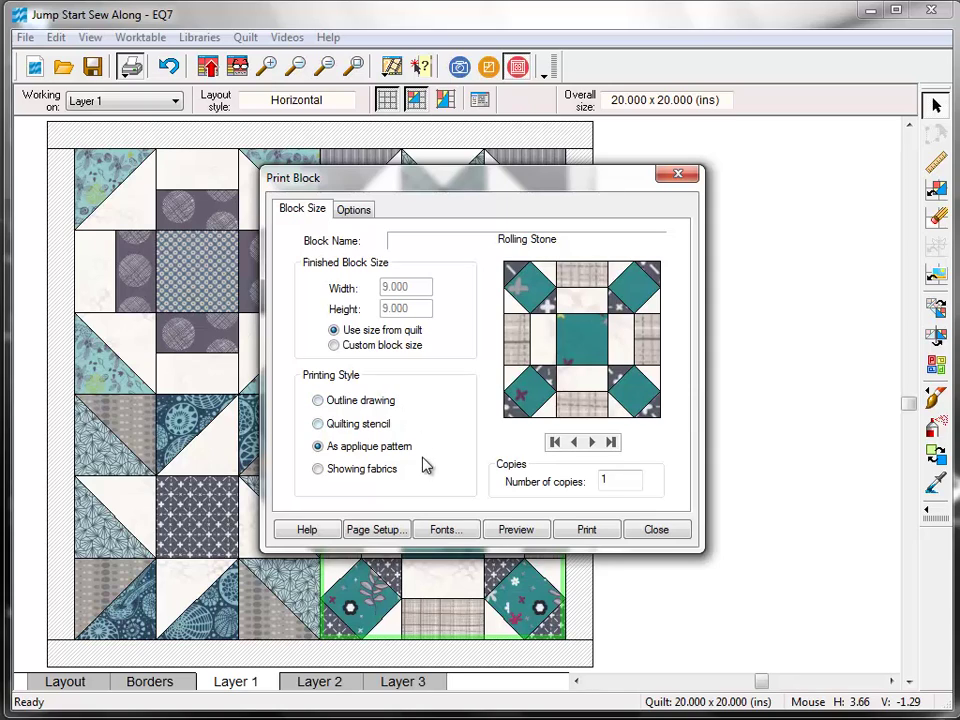
click(318, 470)
click(355, 210)
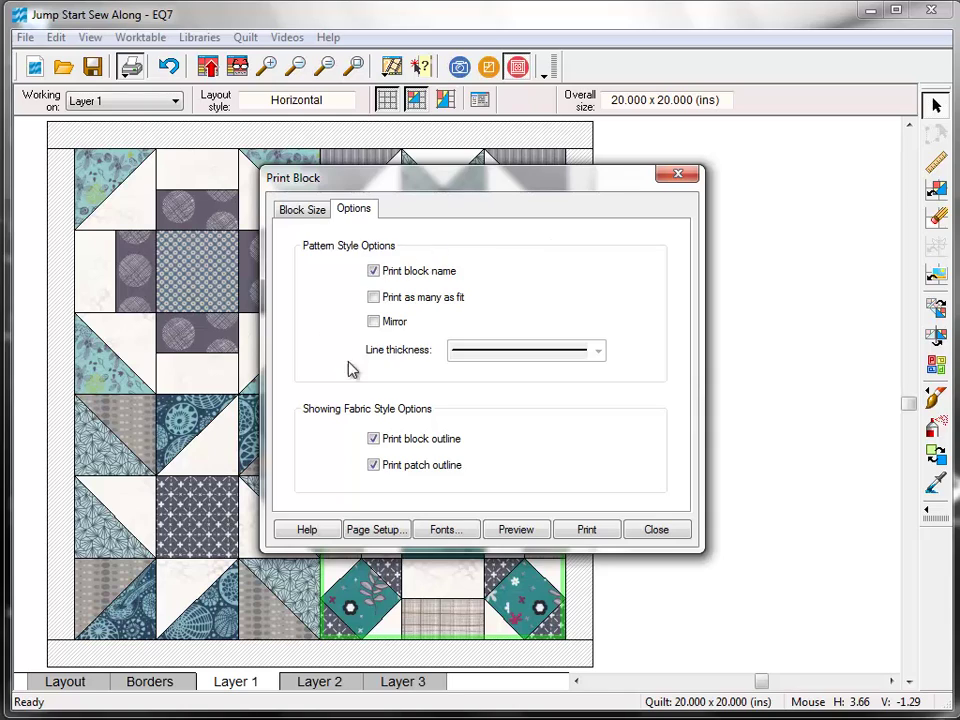
Preview the two-page Rolling Stone printout, then close the preview and Print Block dialog
click(545, 531)
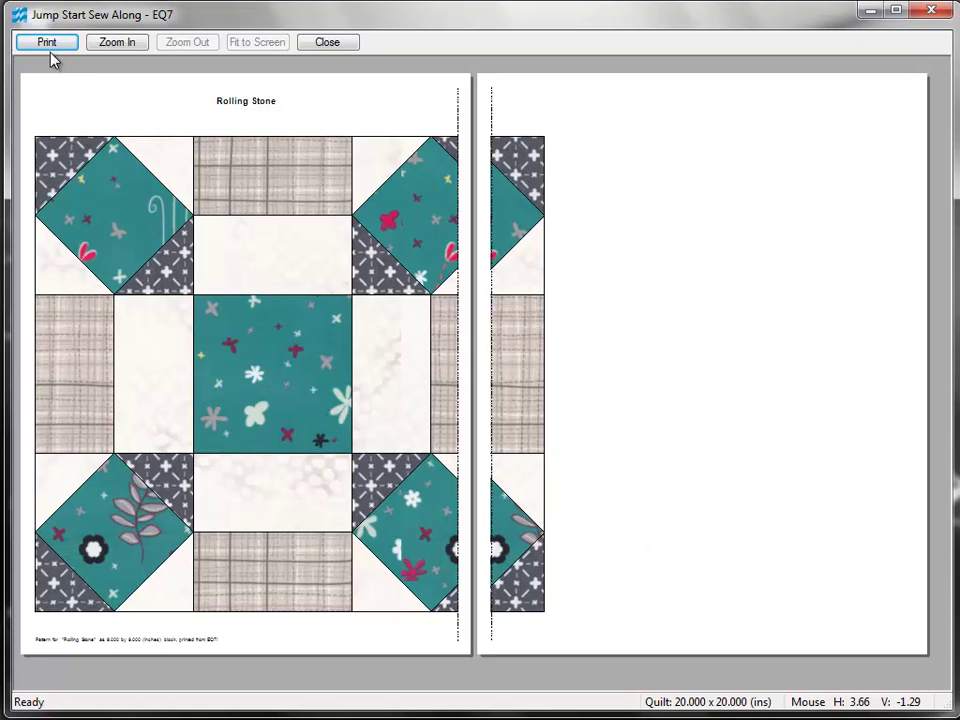
click(349, 45)
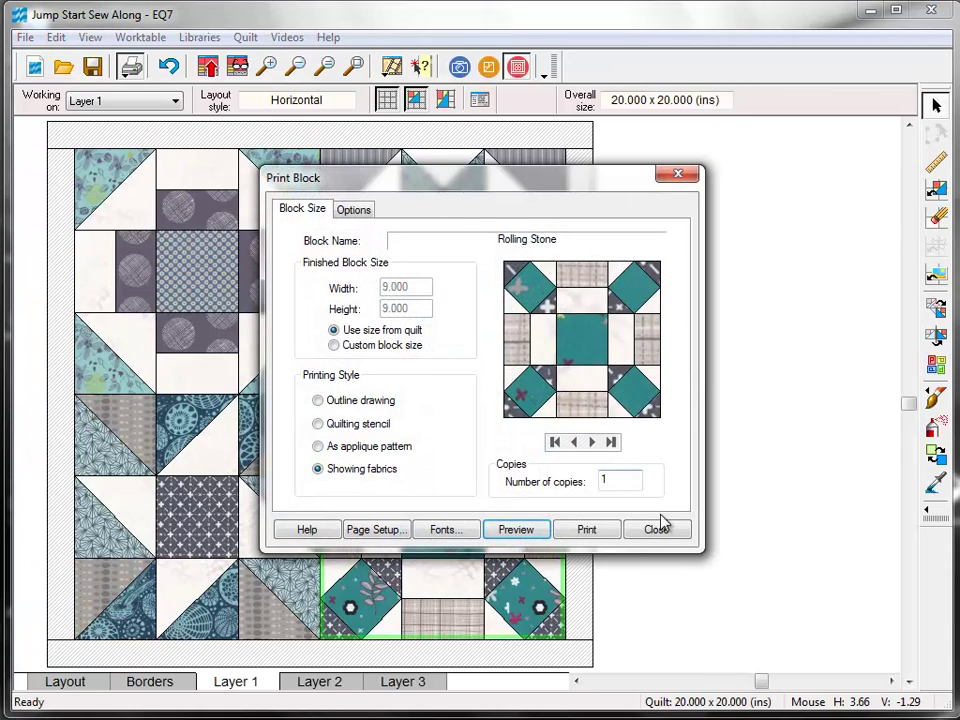
click(655, 528)
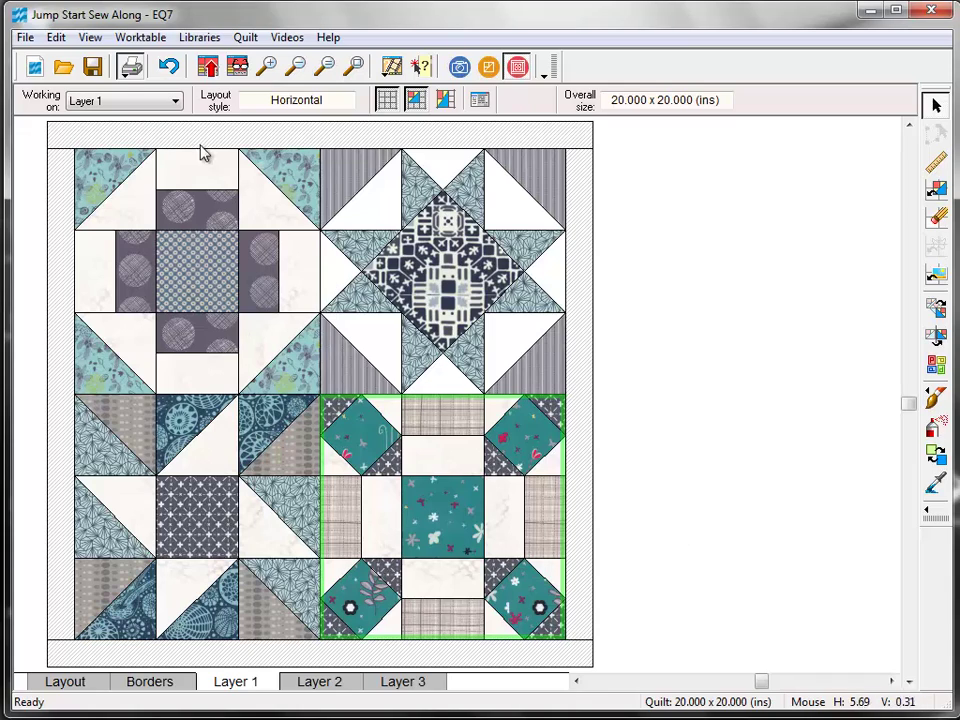
Save the Jump Start Sew Along project with the recoloured Rolling Stone quilt
click(91, 72)
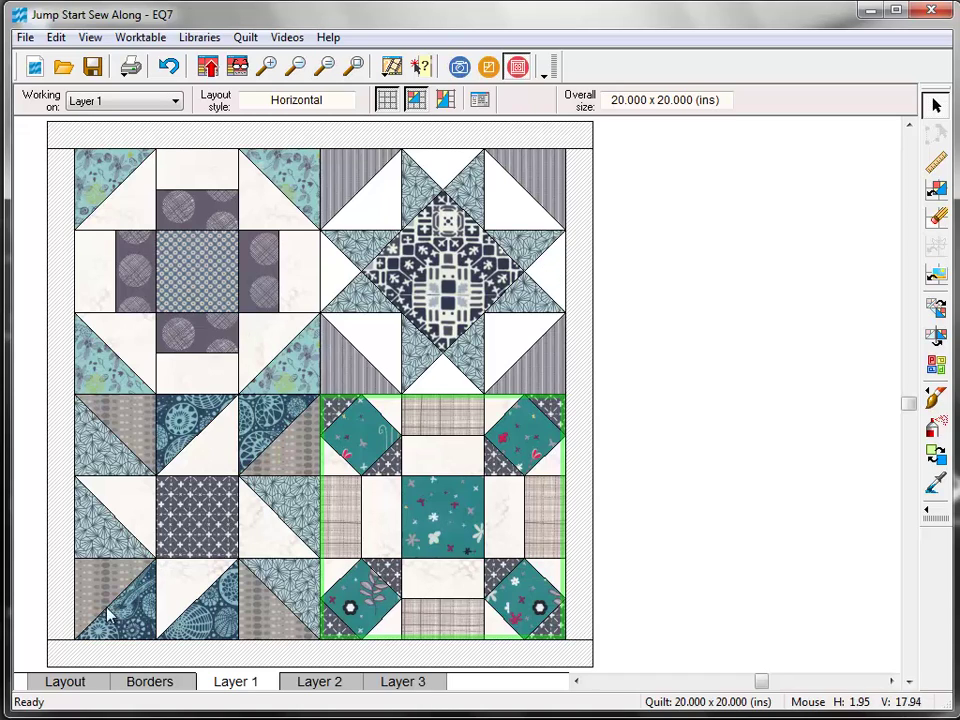
Turn on the sash border and set sashing width to 1.000 inch, making 23 x 23 inches
click(68, 688)
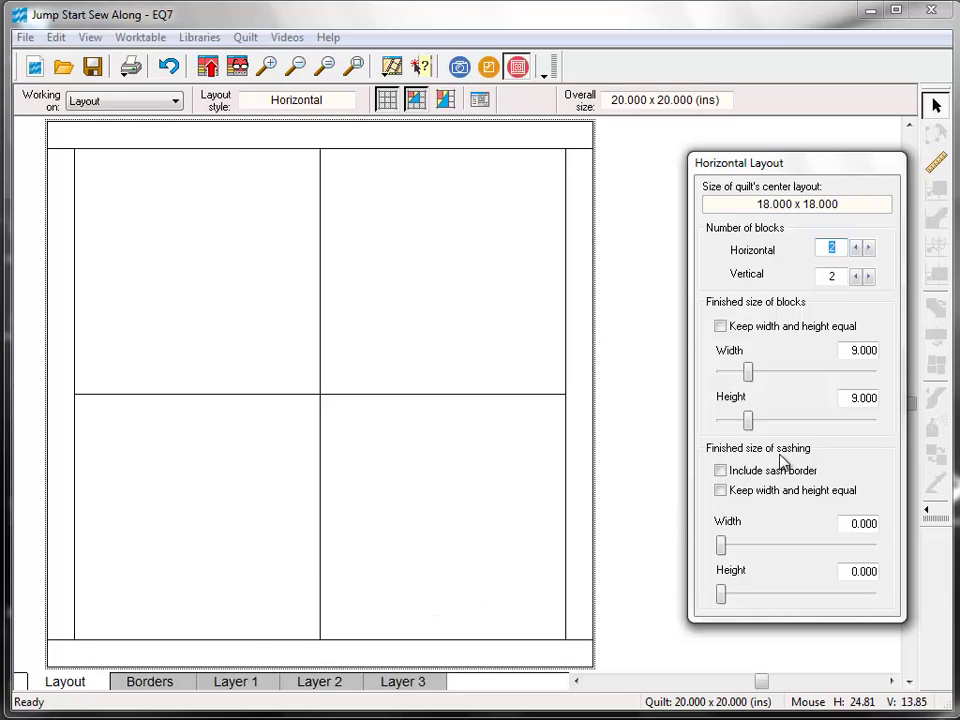
click(722, 473)
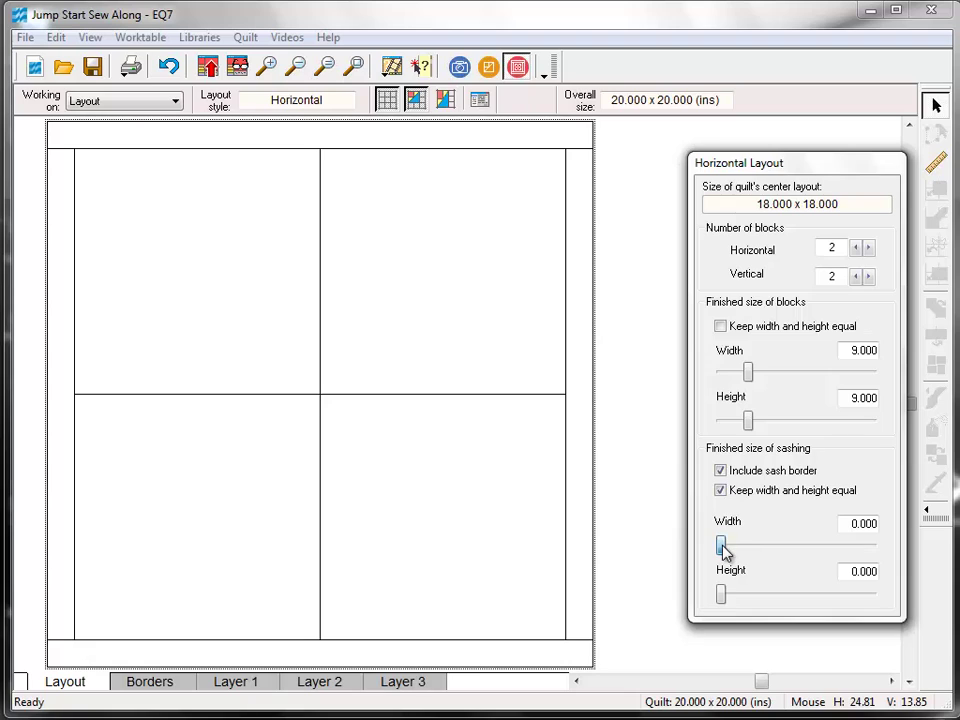
drag(723, 547, 739, 549)
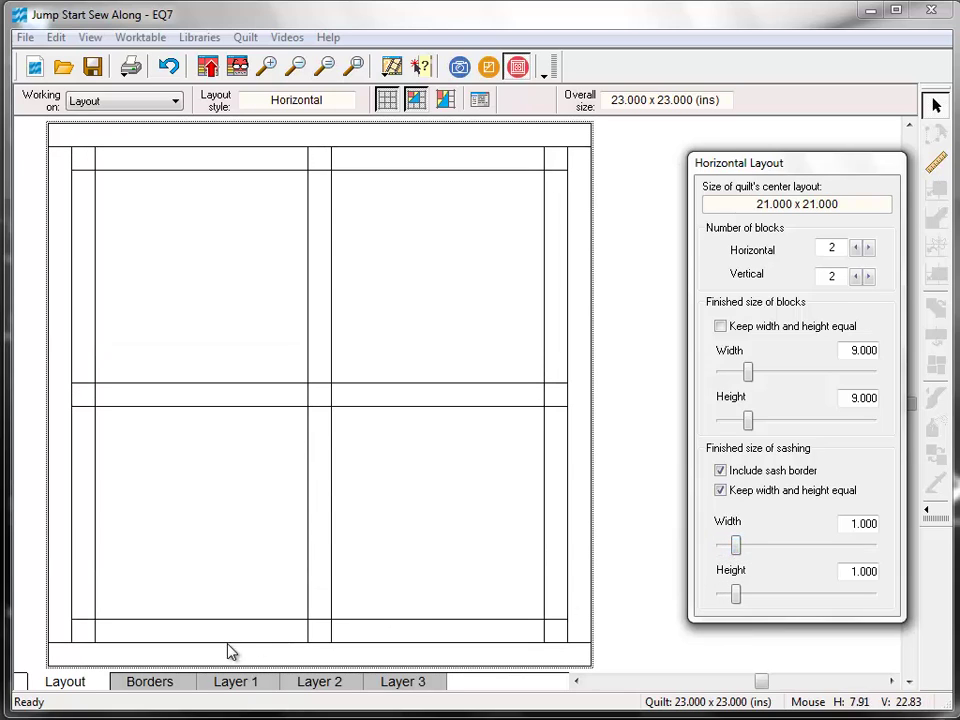
Choose the Corner Blocks border style and widen all borders to 3.000 inches
click(150, 681)
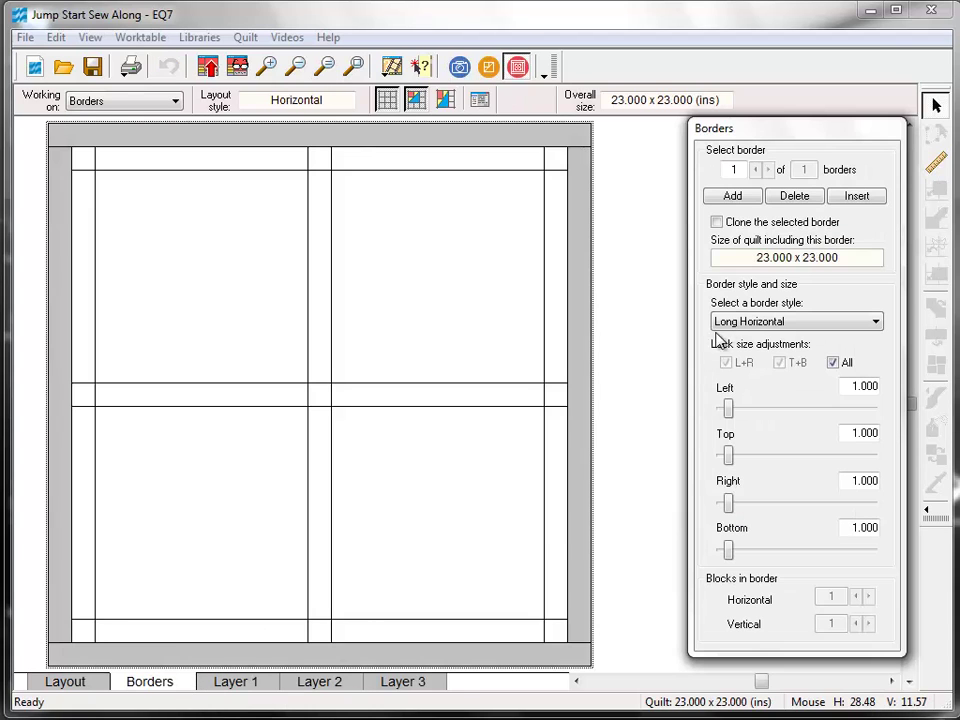
click(876, 322)
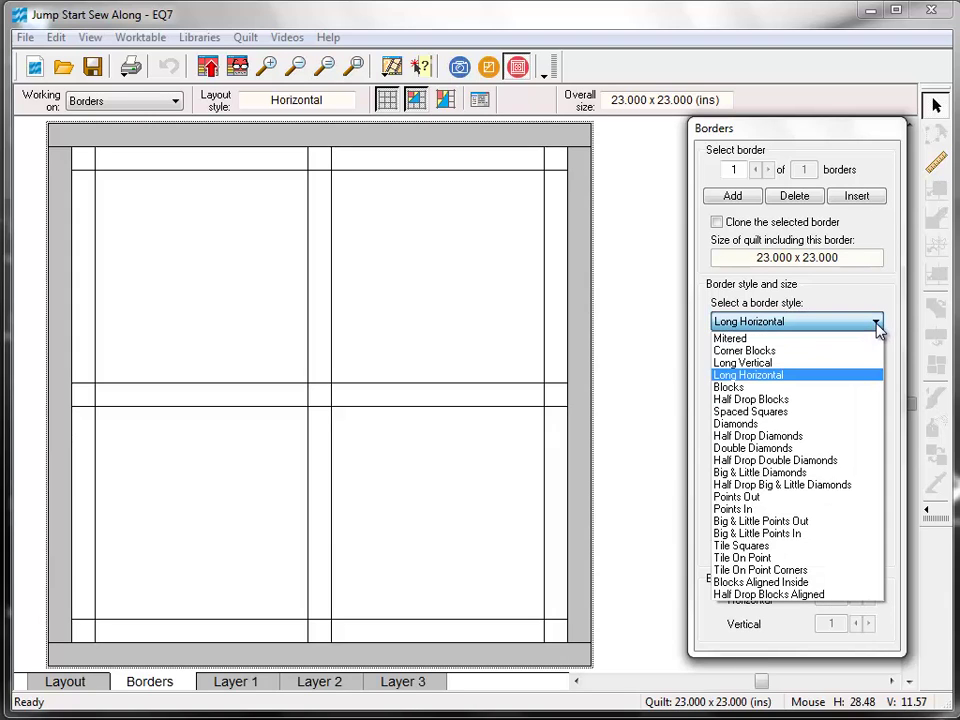
click(773, 352)
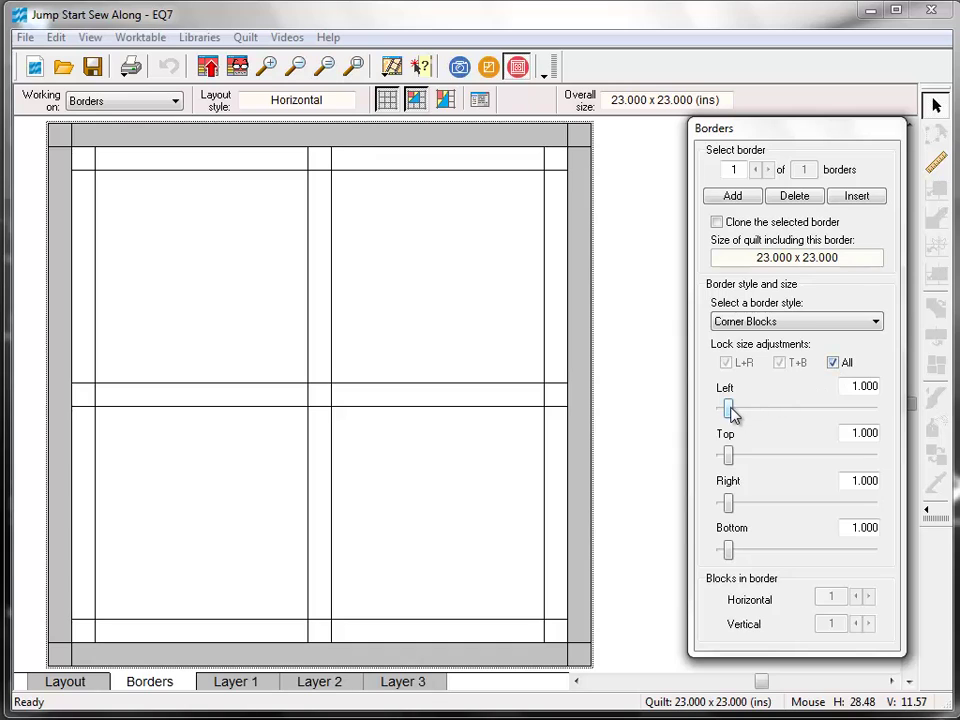
drag(730, 412, 748, 412)
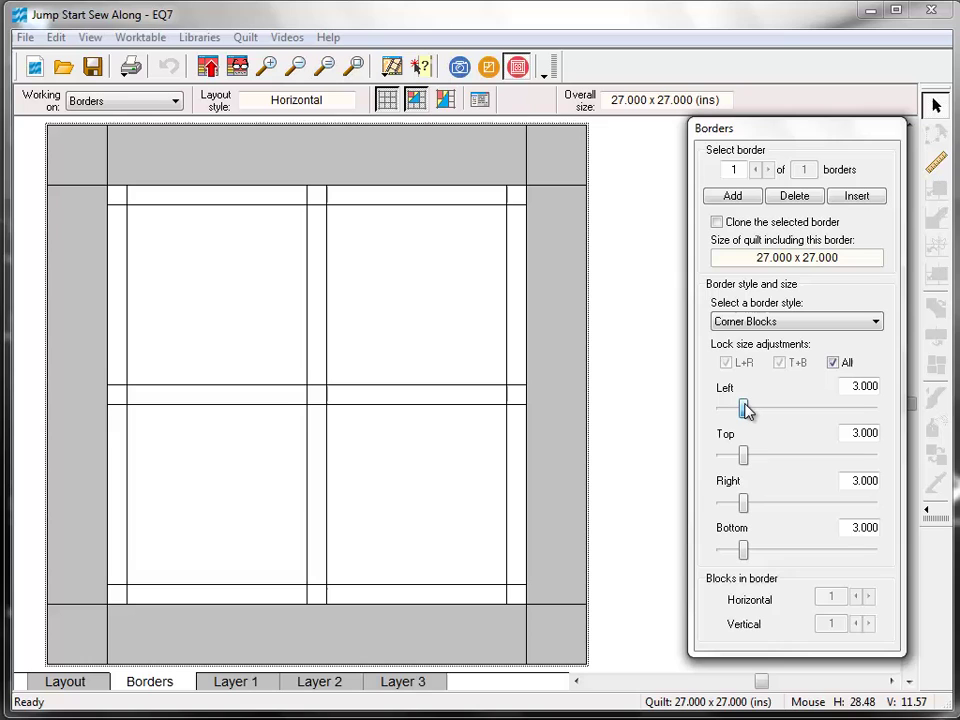
Fill the sashing cornerstones and border corner squares with the dark cross-print fabric
click(264, 682)
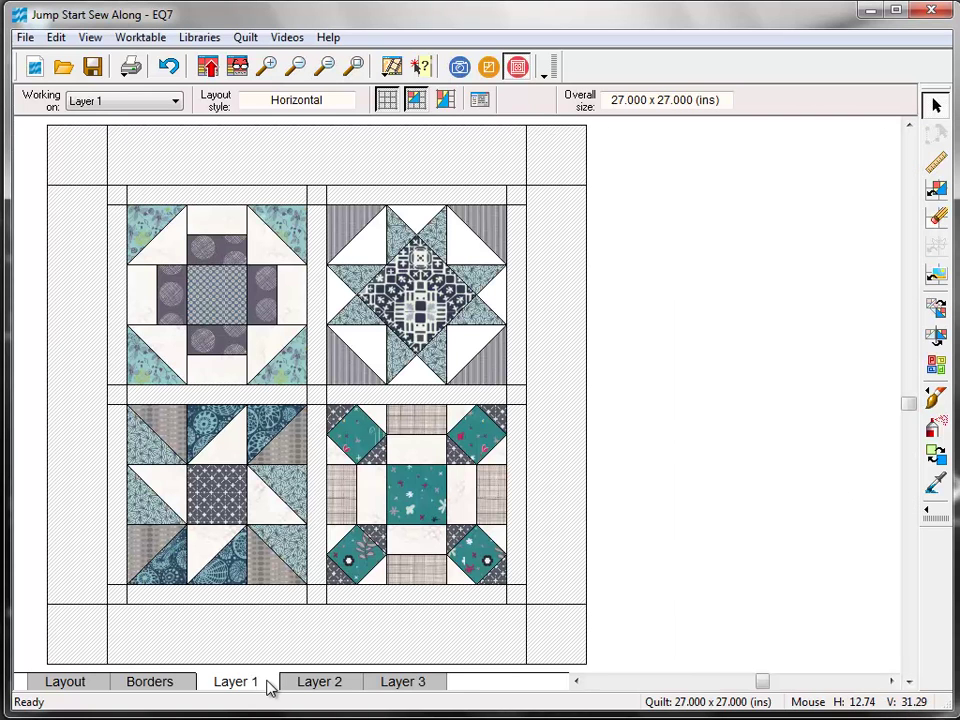
click(933, 400)
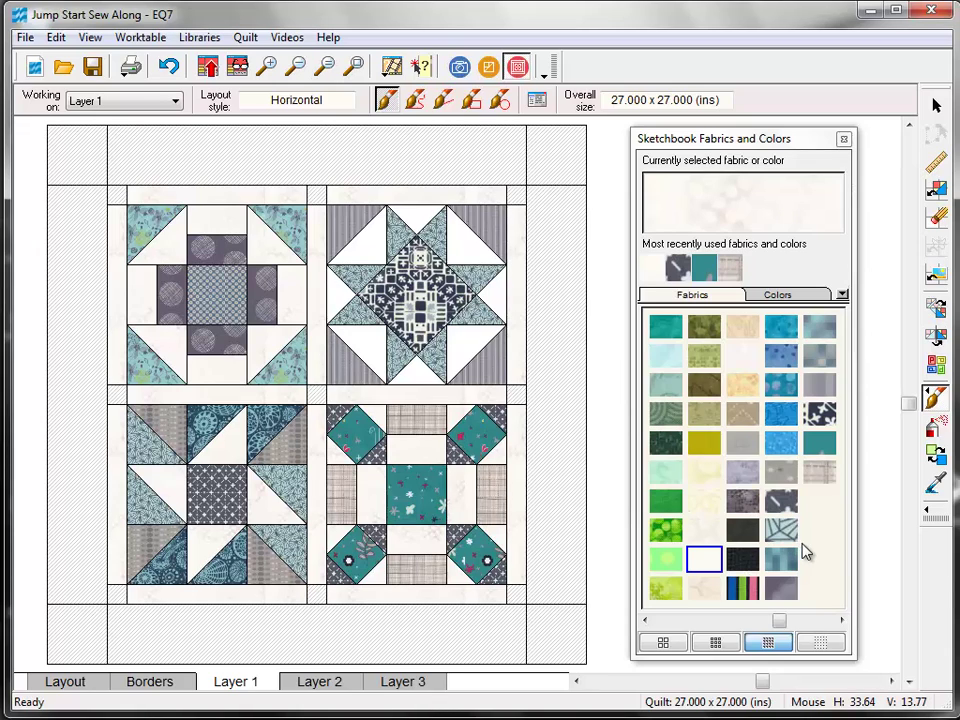
click(789, 506)
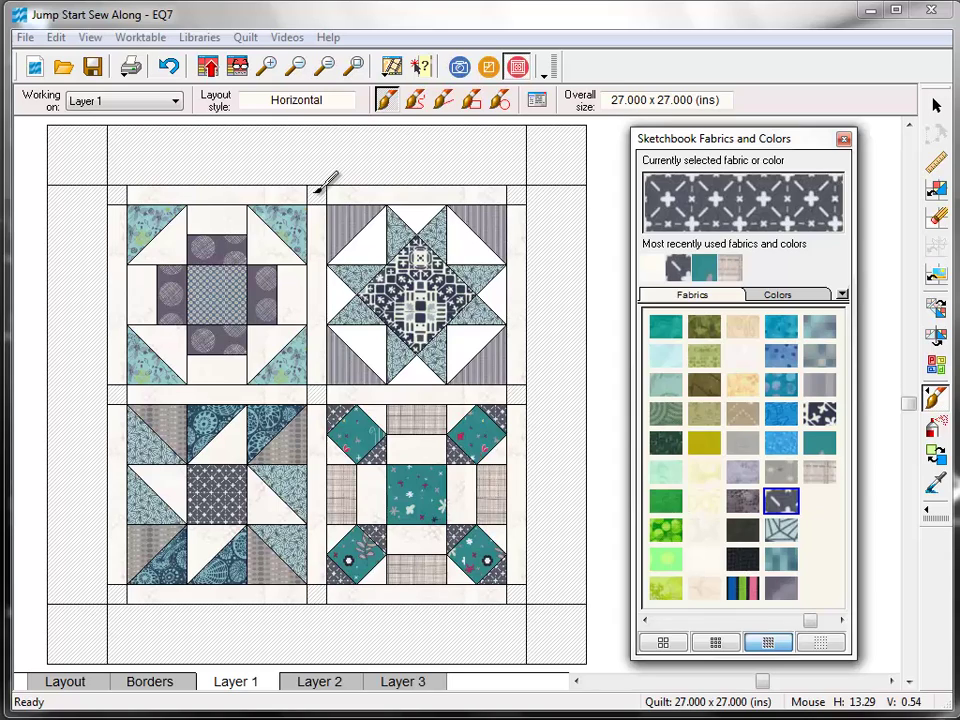
ctrl+click(316, 192)
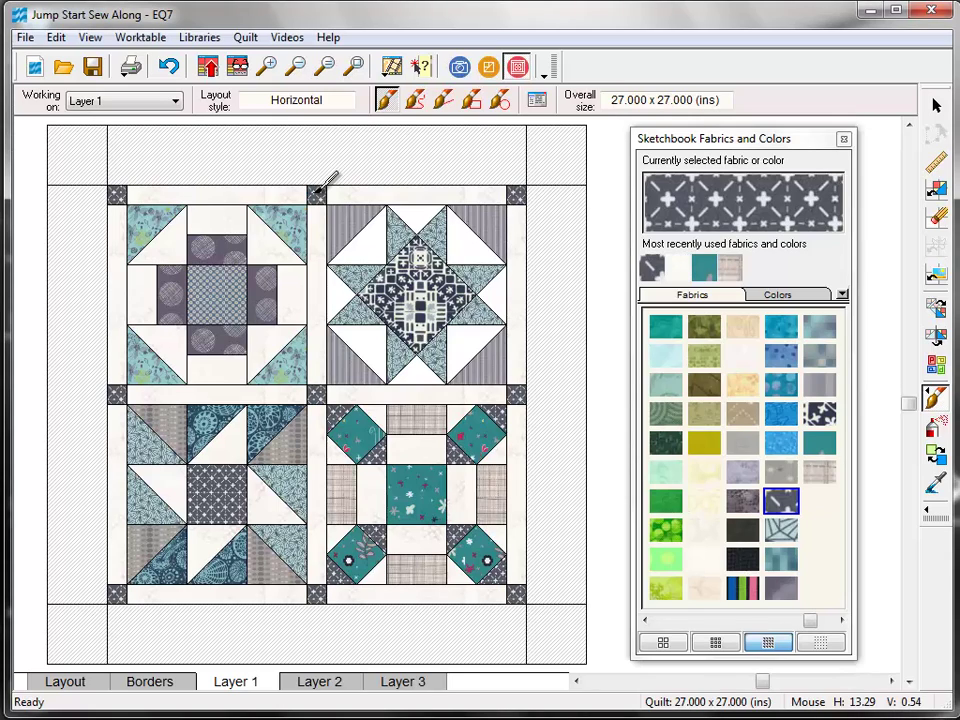
ctrl+click(553, 147)
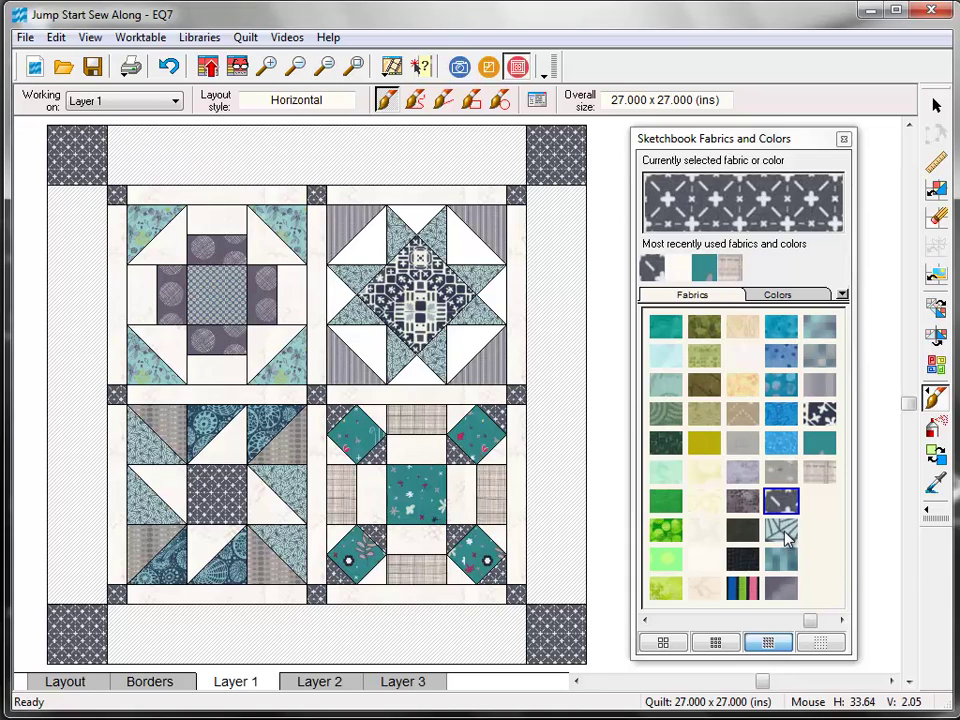
Fill all borders with the teal print fabric and add the quilt to the Sketchbook
click(786, 533)
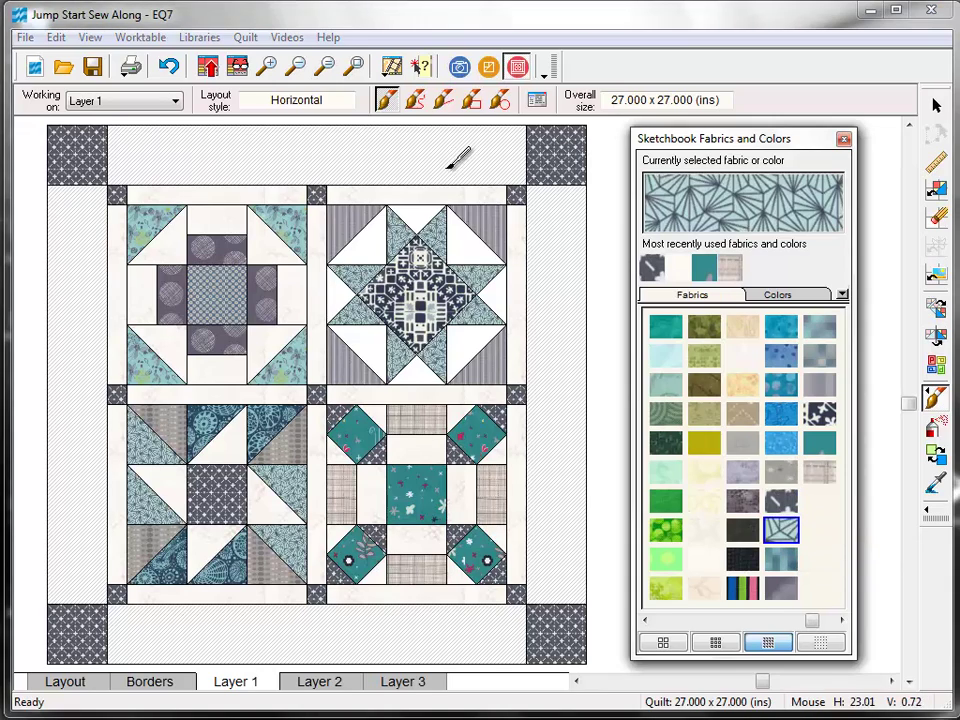
click(421, 146)
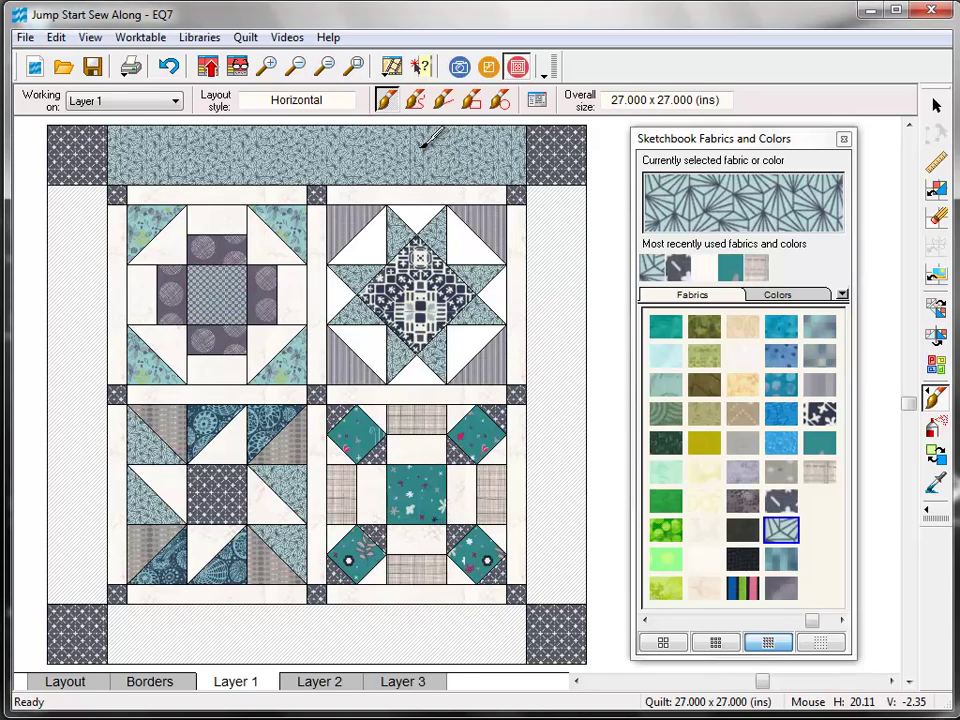
ctrl+click(569, 255)
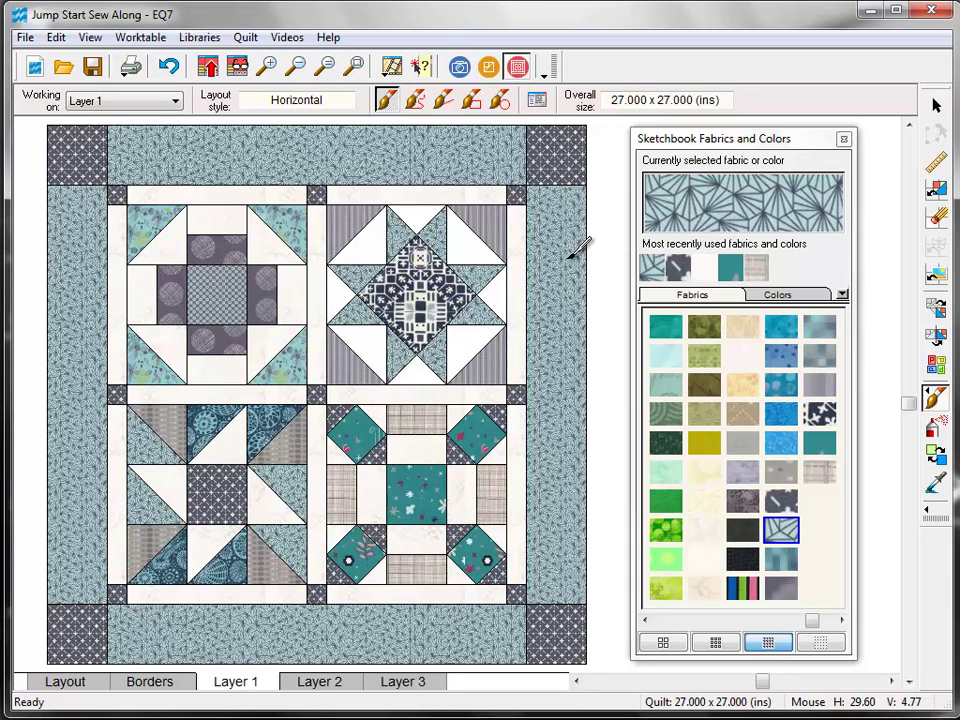
click(206, 76)
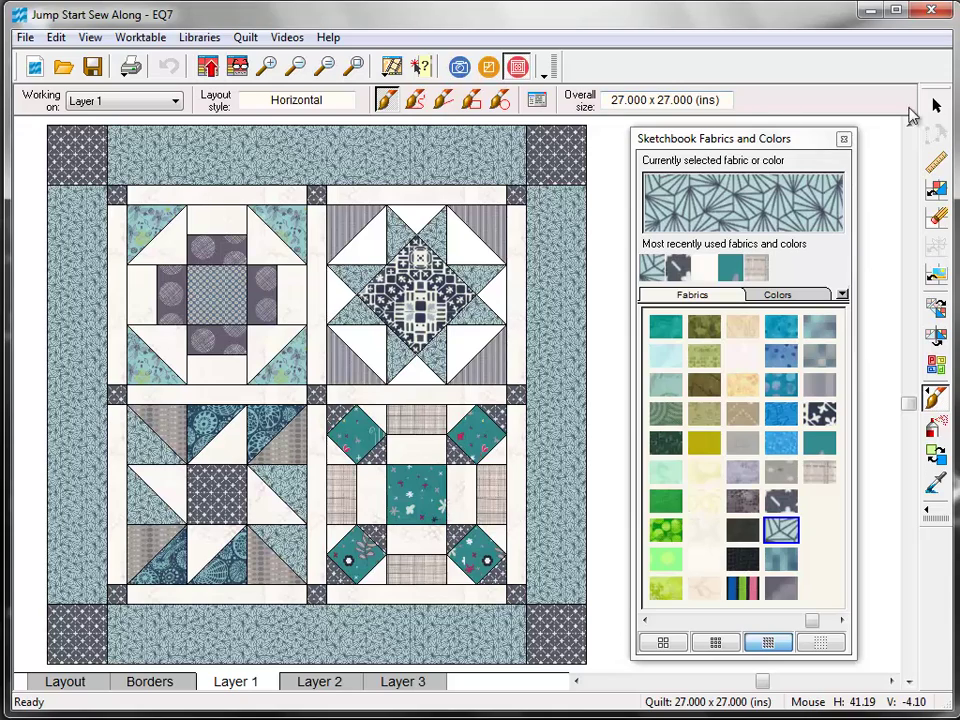
click(937, 107)
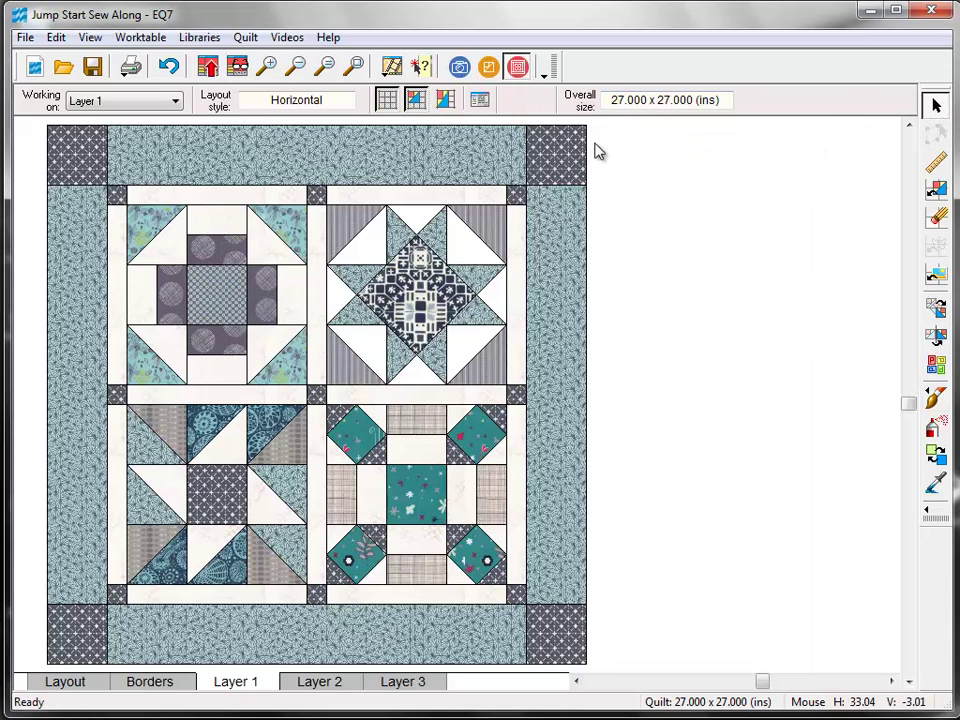
click(480, 160)
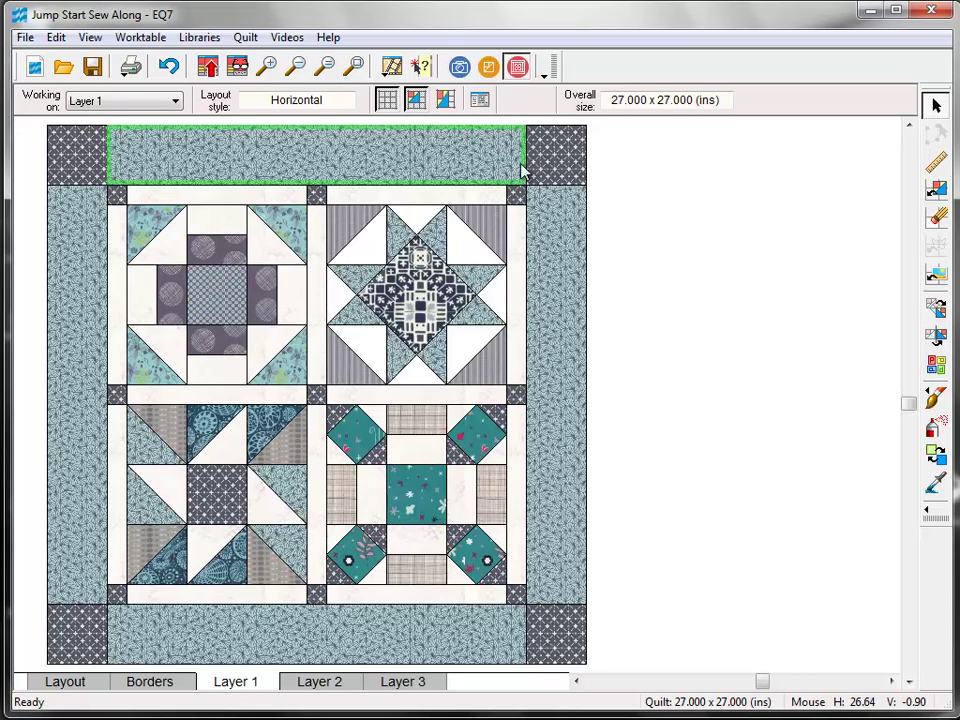
click(130, 66)
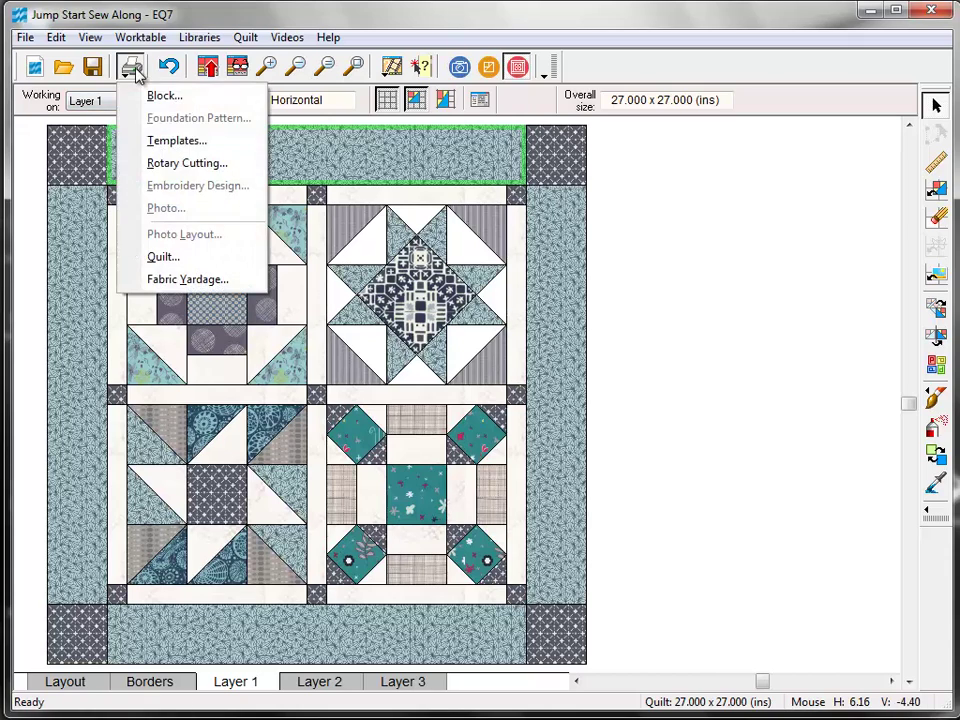
click(222, 166)
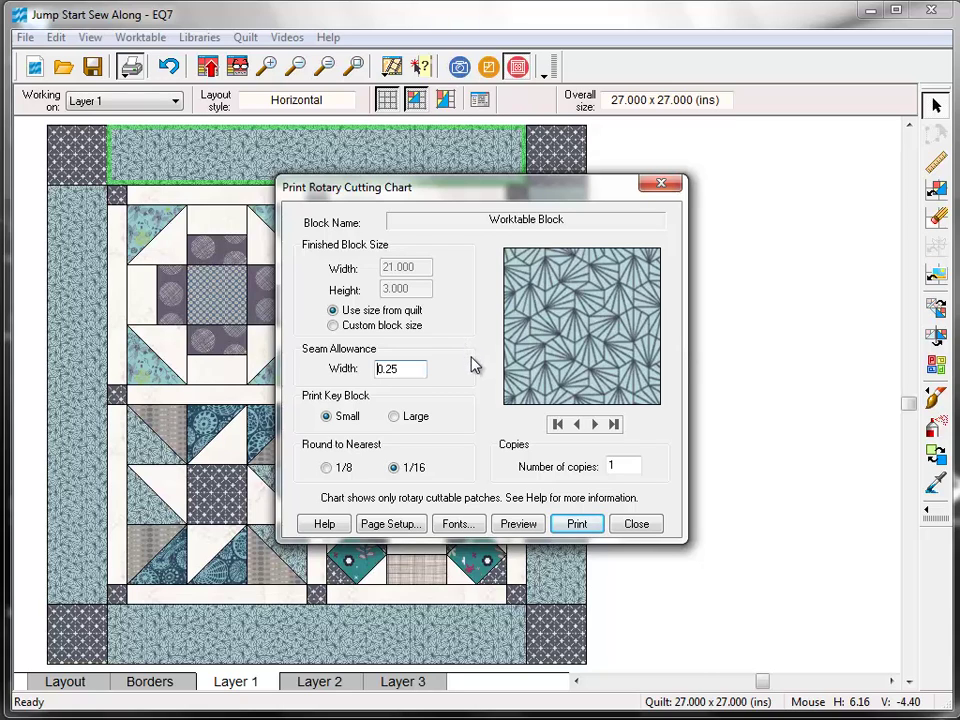
click(536, 523)
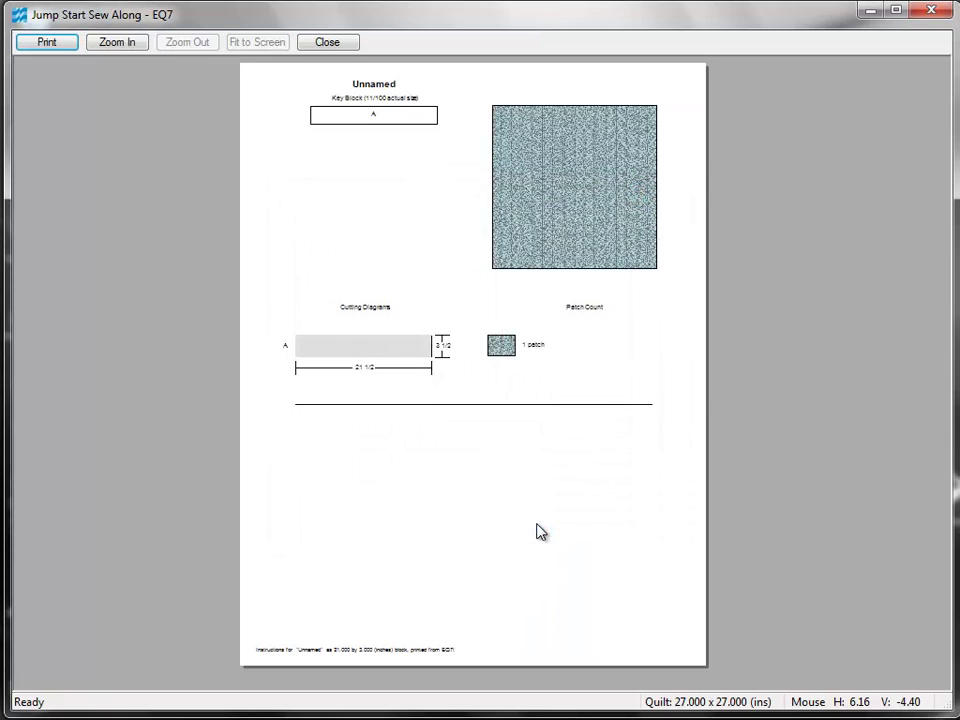
click(110, 45)
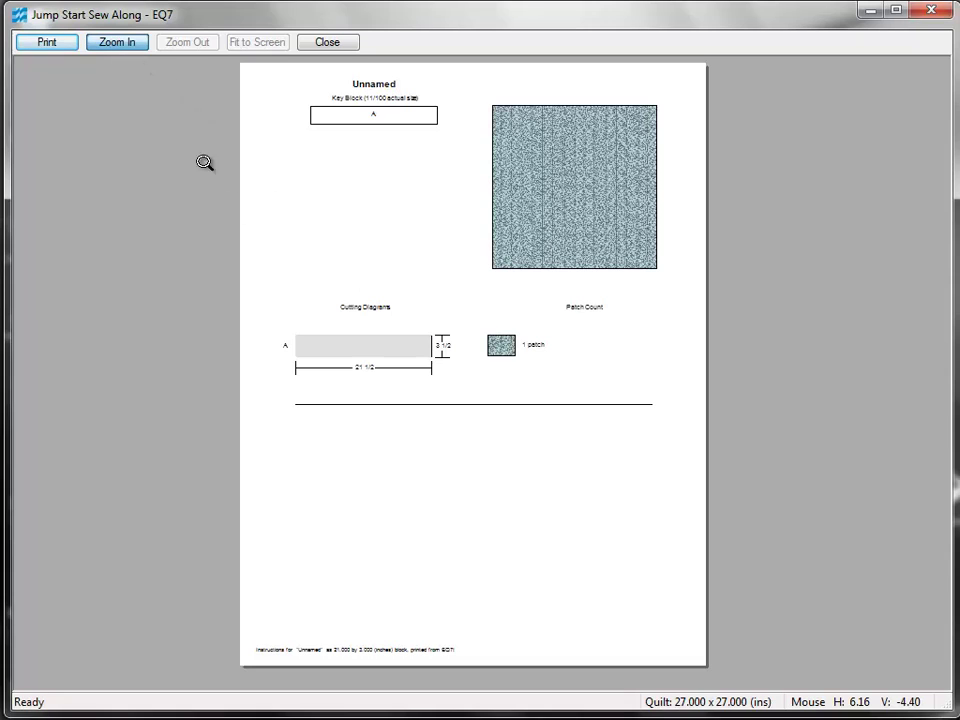
drag(265, 276, 551, 396)
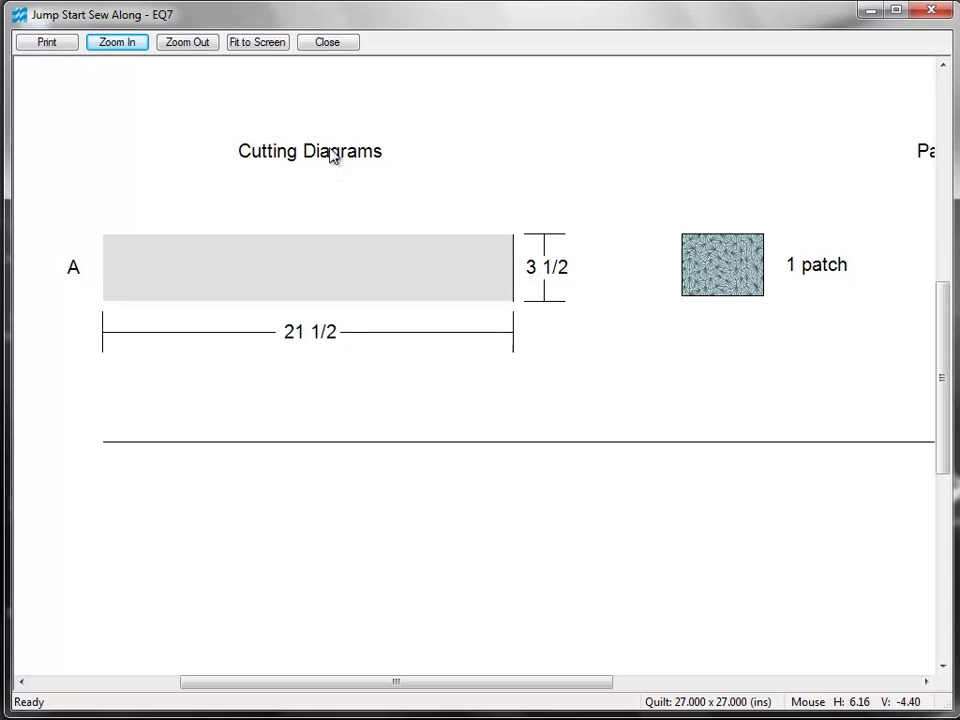
click(327, 46)
click(637, 524)
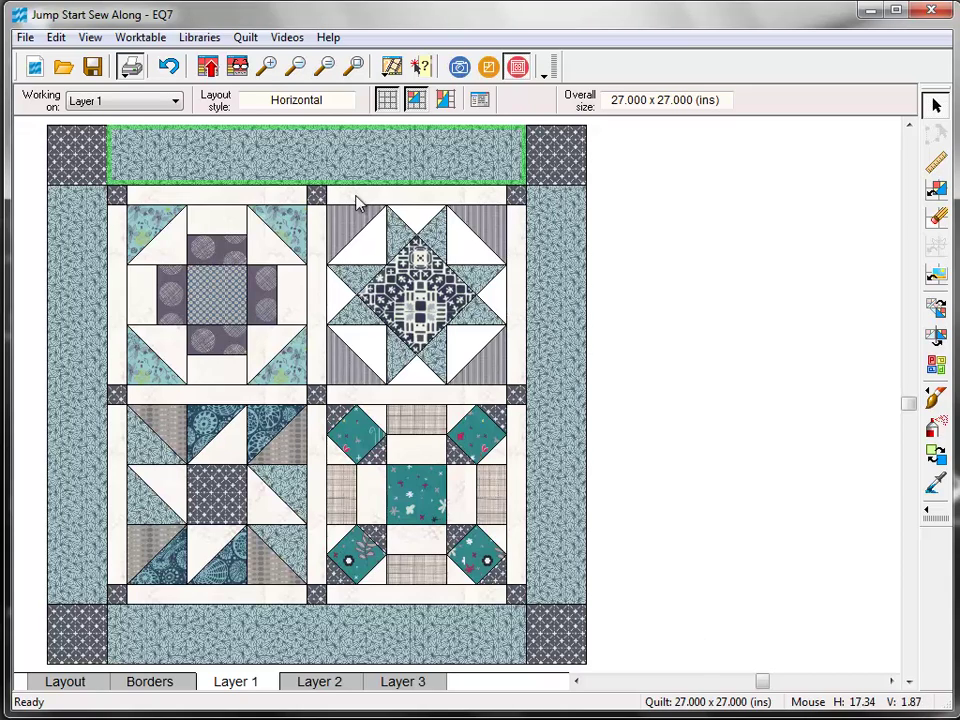
Start a new on-point quilt from the Quilt menu
click(248, 40)
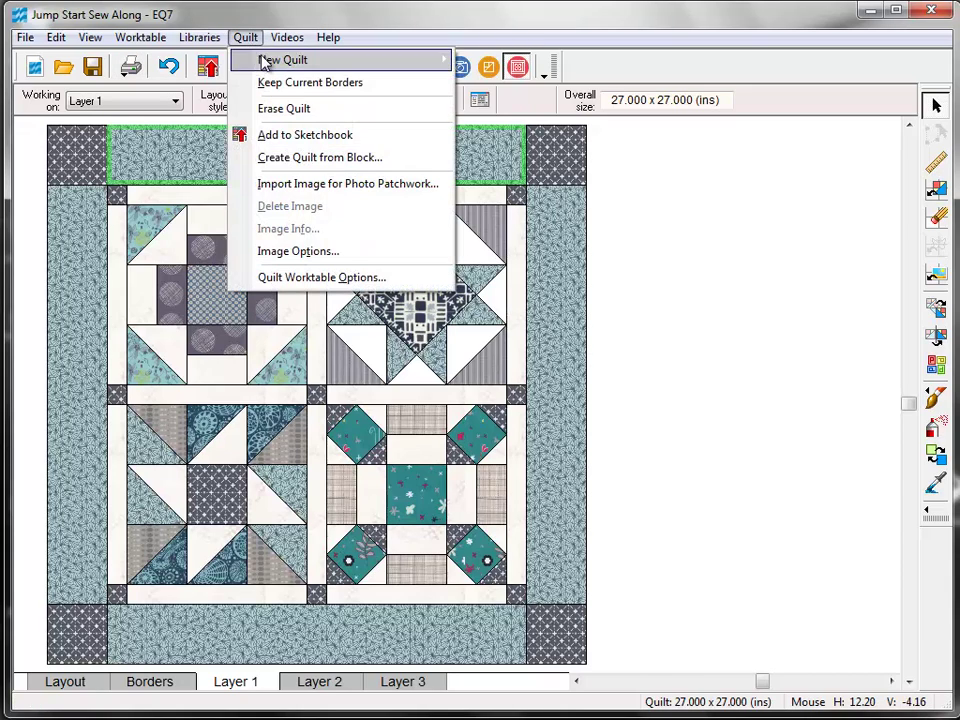
mouse_move(293, 66)
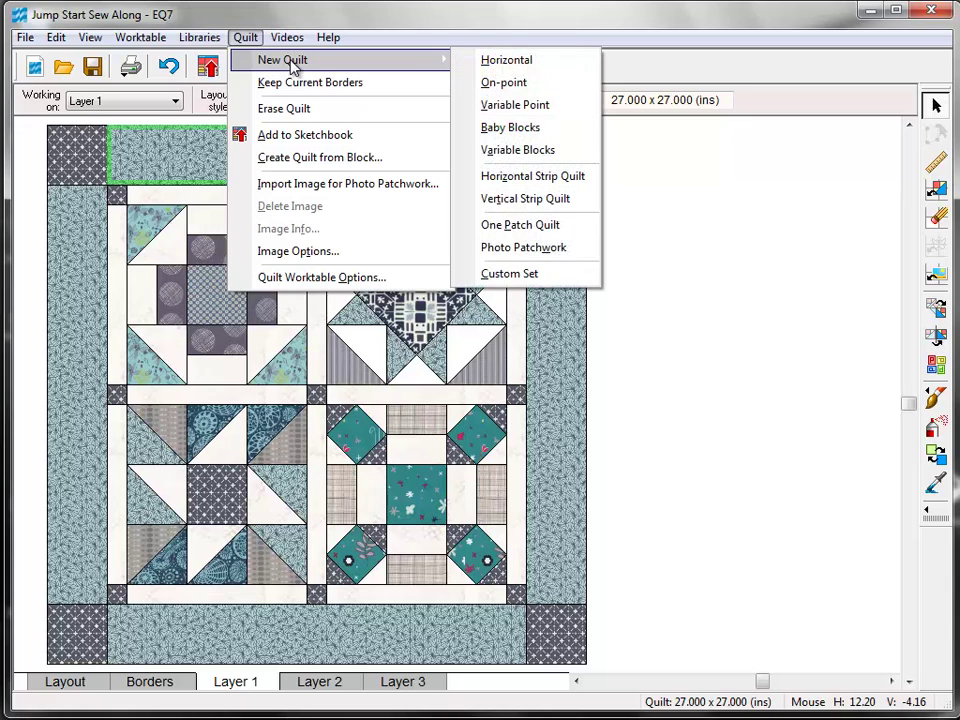
click(578, 86)
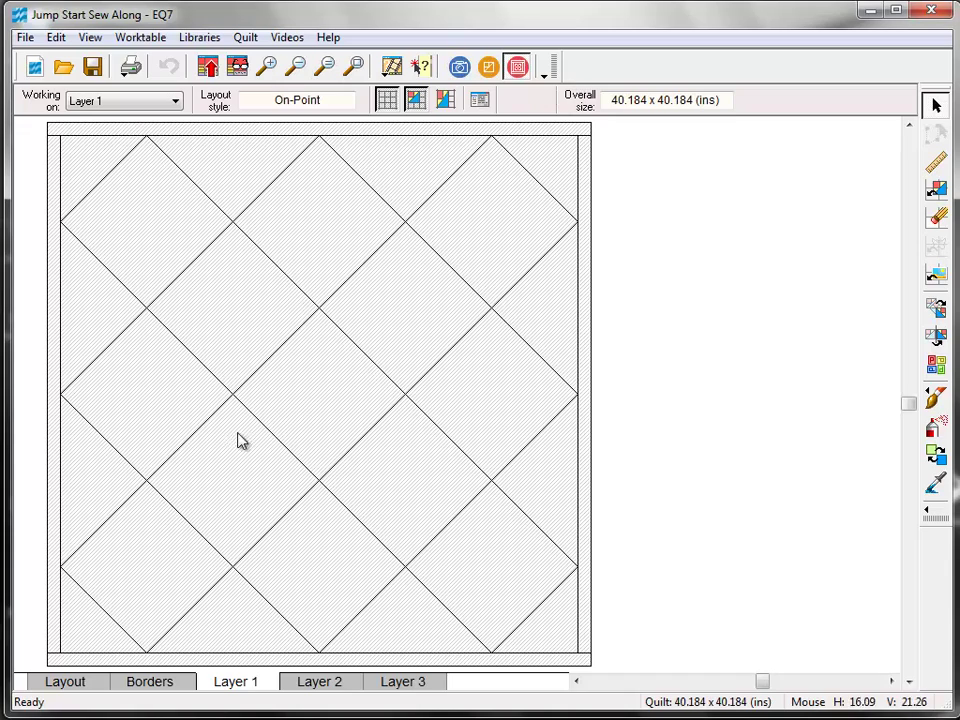
Set the on-point layout to the alternate style with 2 by 2 blocks
click(88, 685)
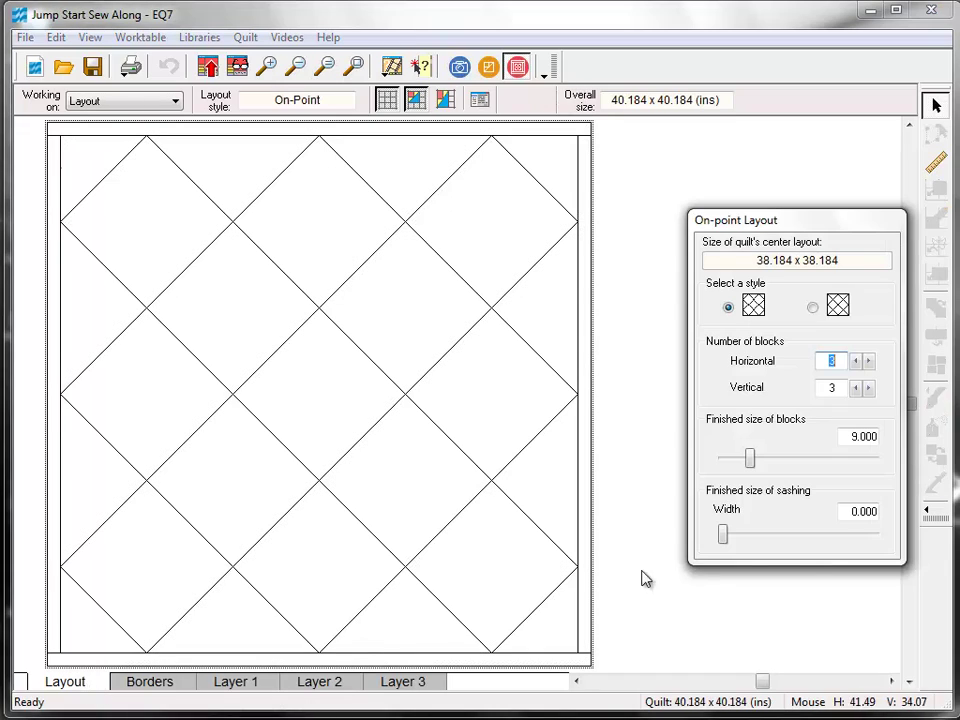
drag(832, 230, 772, 217)
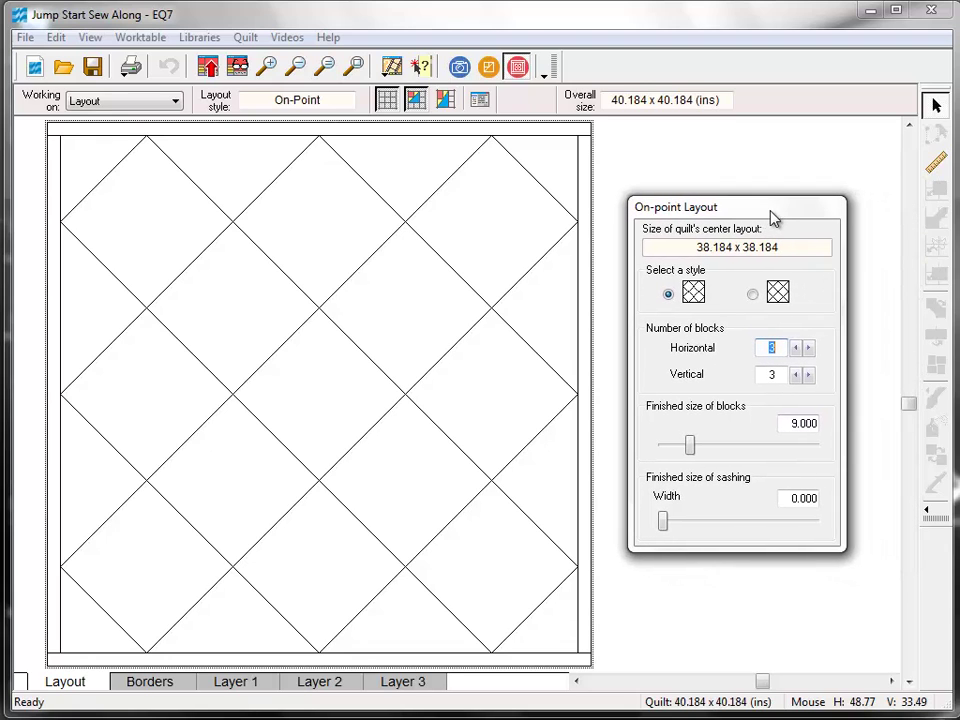
click(753, 295)
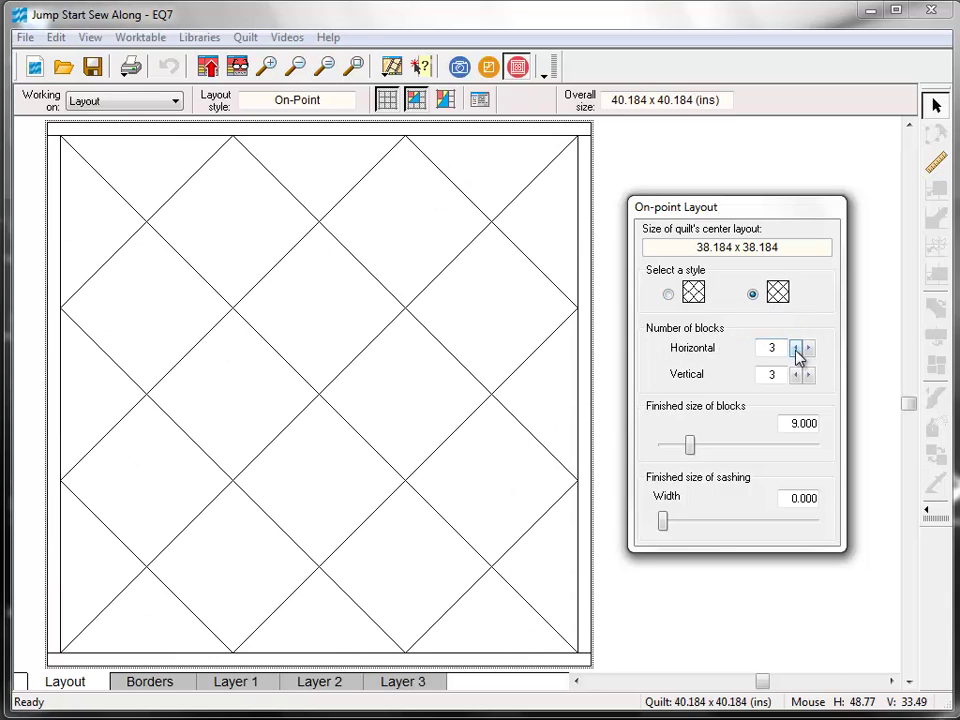
click(796, 348)
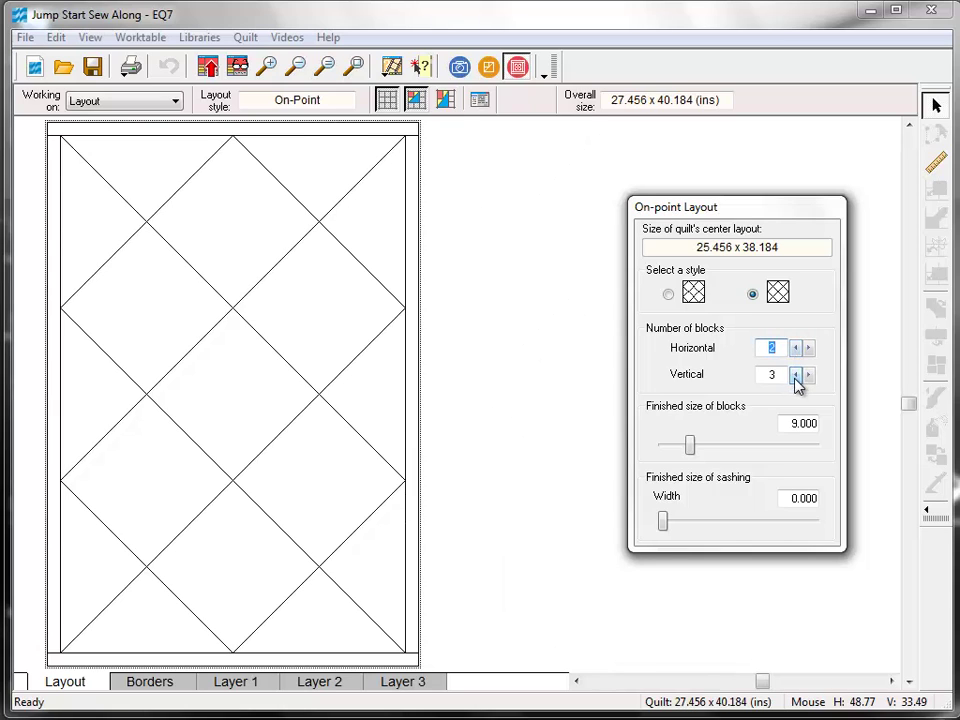
click(796, 375)
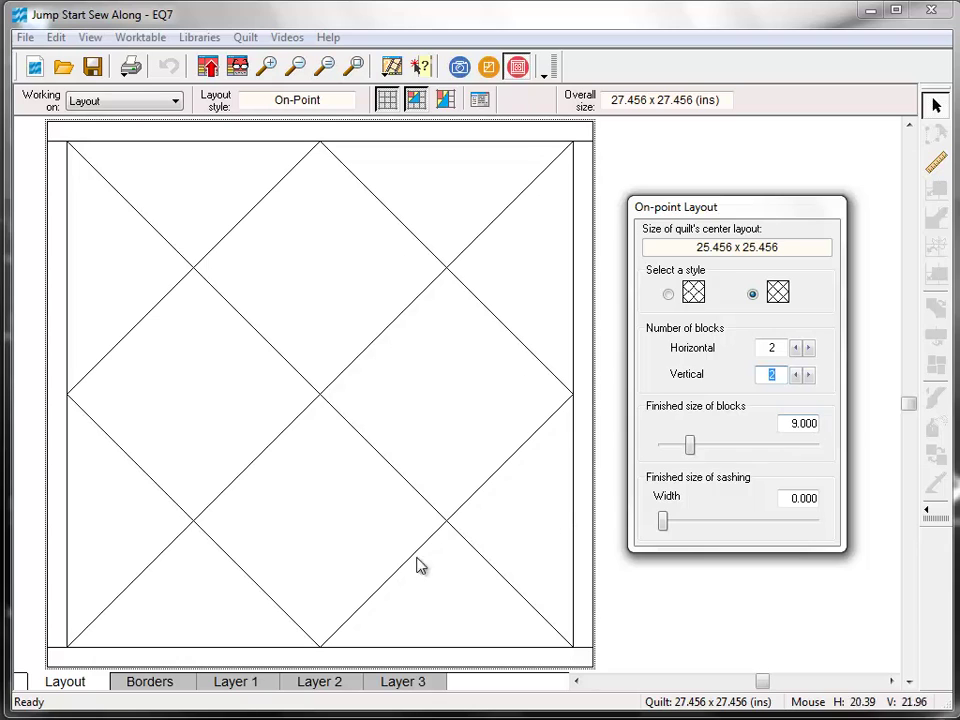
Make the quilt border Mitered and 0.500 inches wide on all sides
click(150, 682)
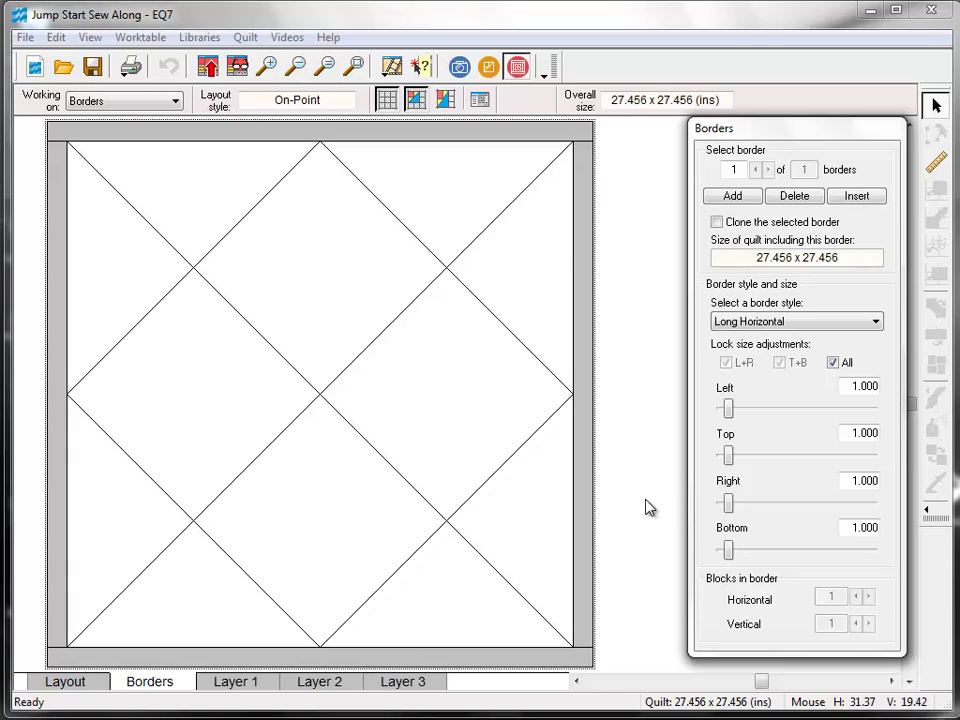
click(876, 321)
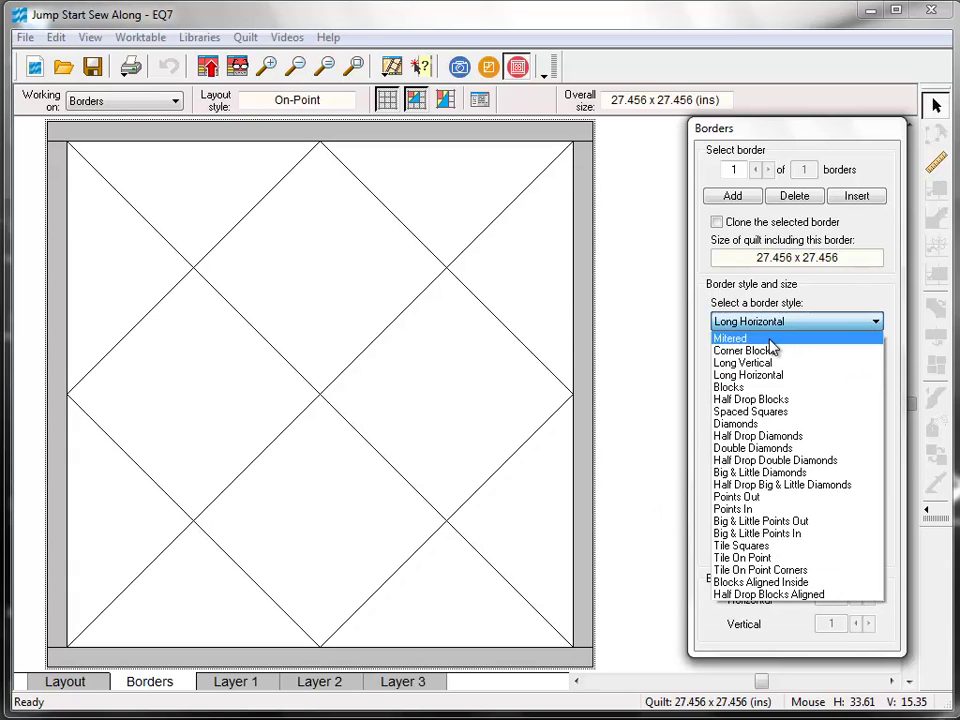
click(770, 341)
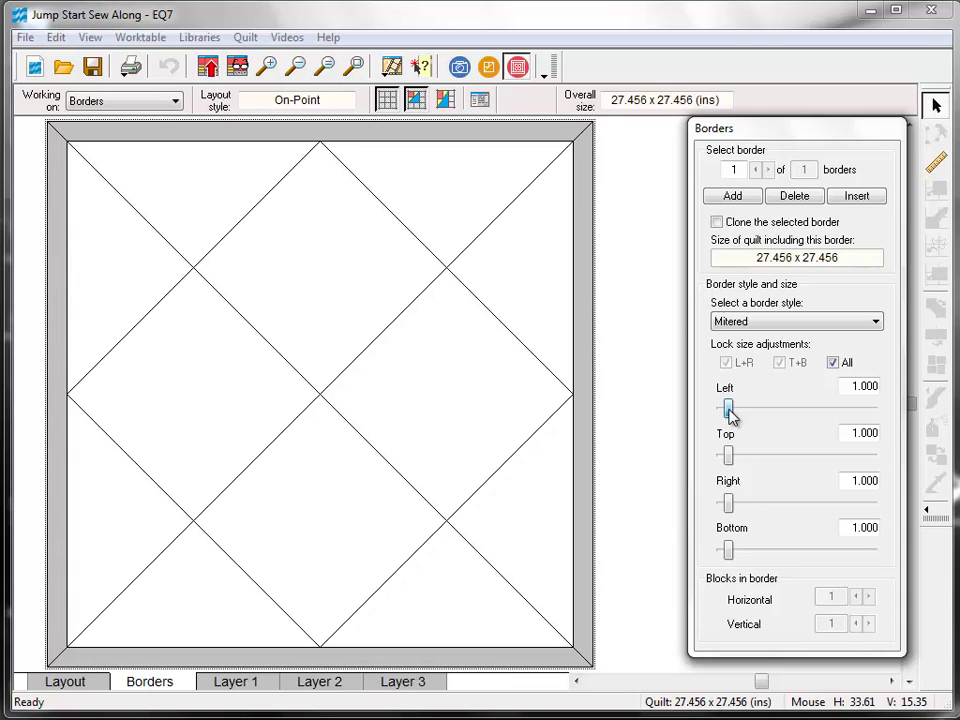
drag(729, 414, 726, 415)
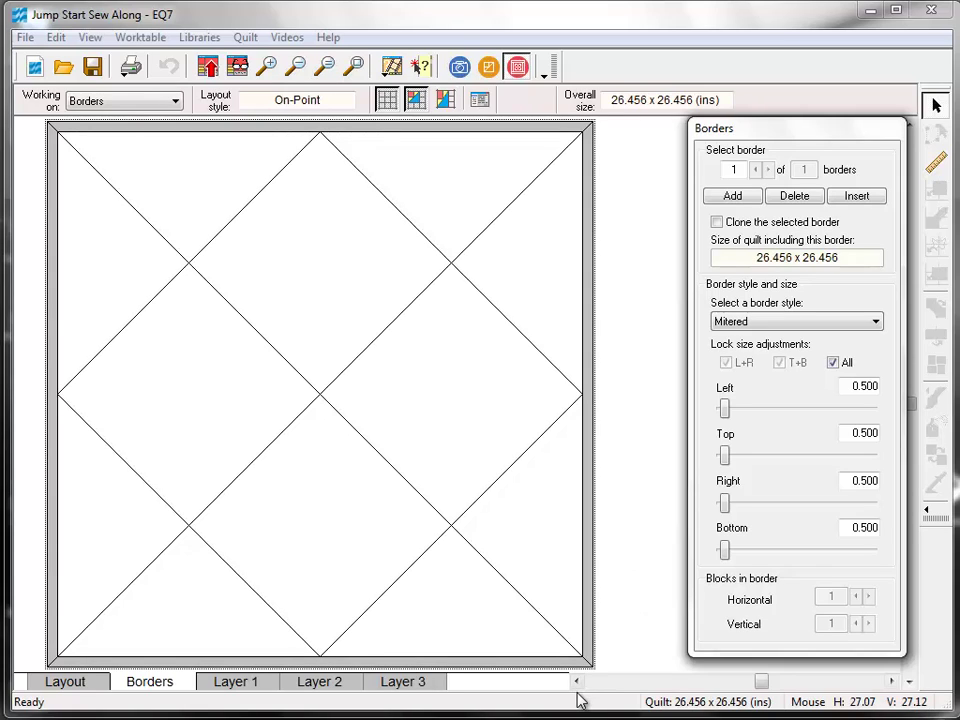
Place sketchbook blocks 1, 3, 2 and 5 in the top, left, right and bottom diamonds
click(227, 683)
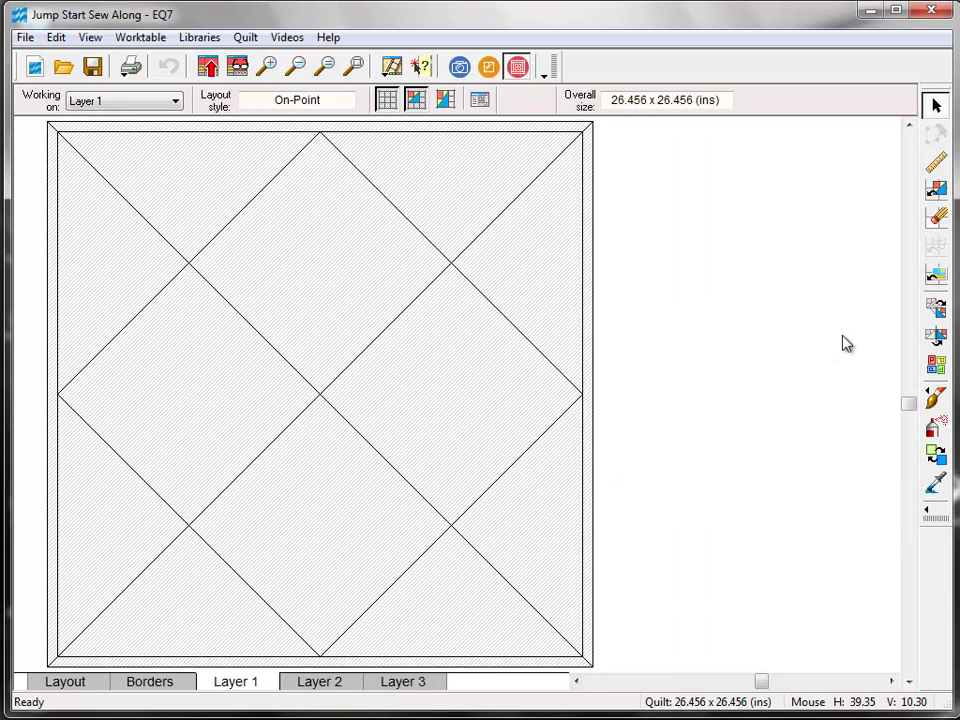
click(936, 190)
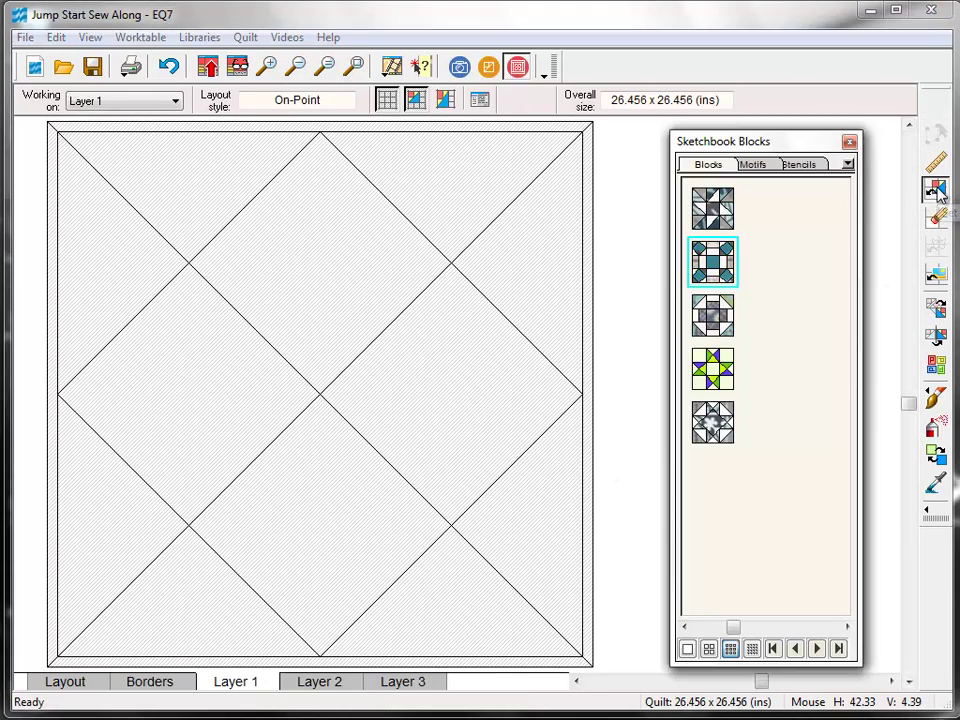
click(716, 208)
click(358, 249)
click(712, 316)
click(257, 392)
click(722, 263)
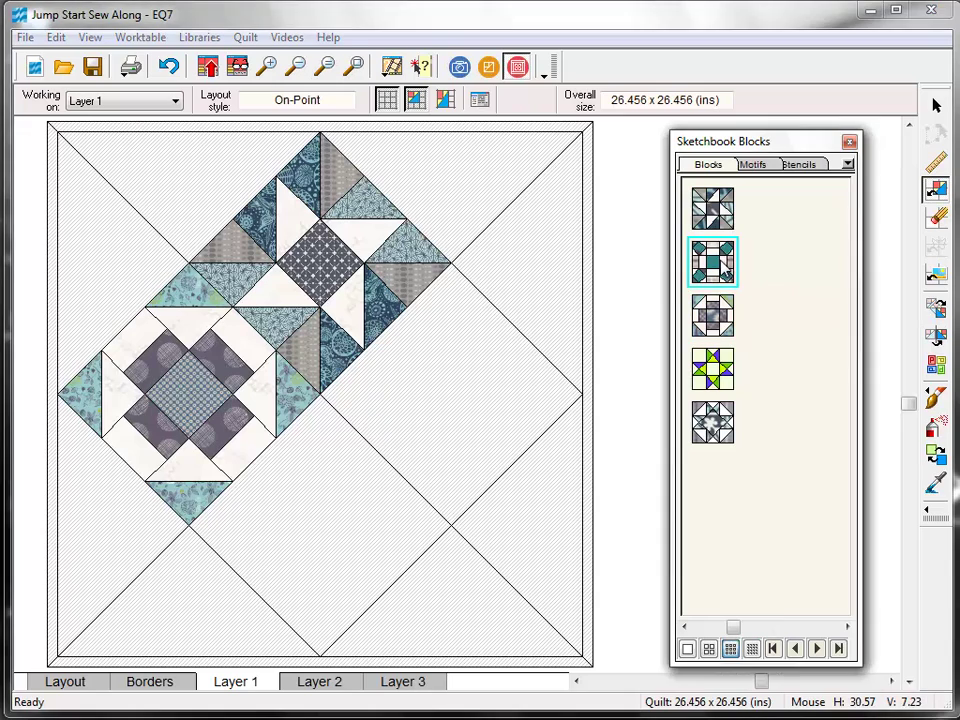
click(489, 431)
click(712, 422)
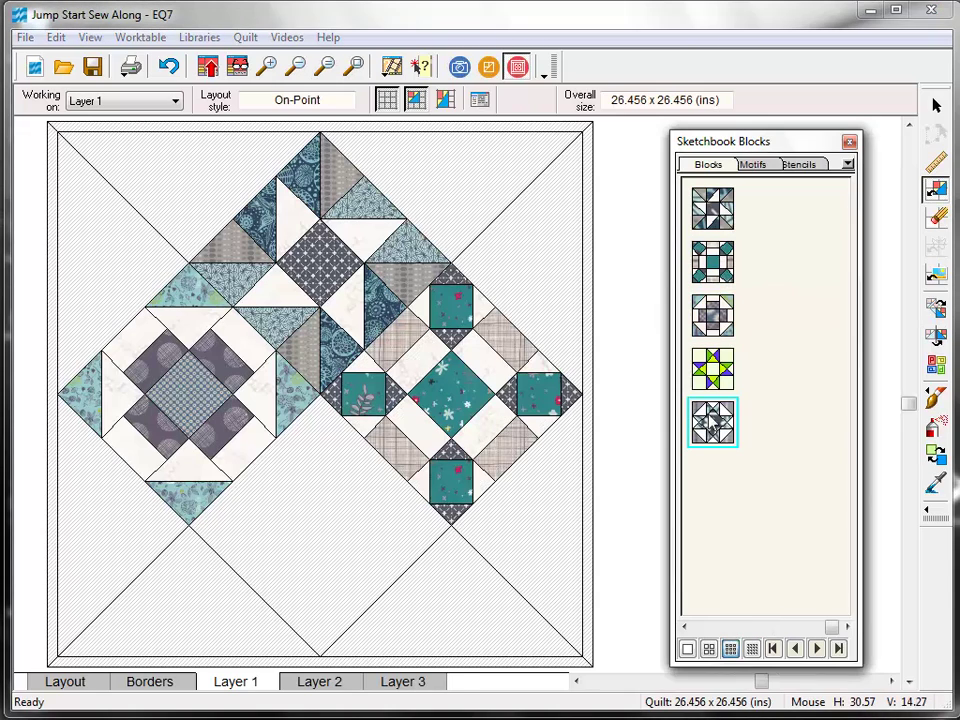
click(318, 512)
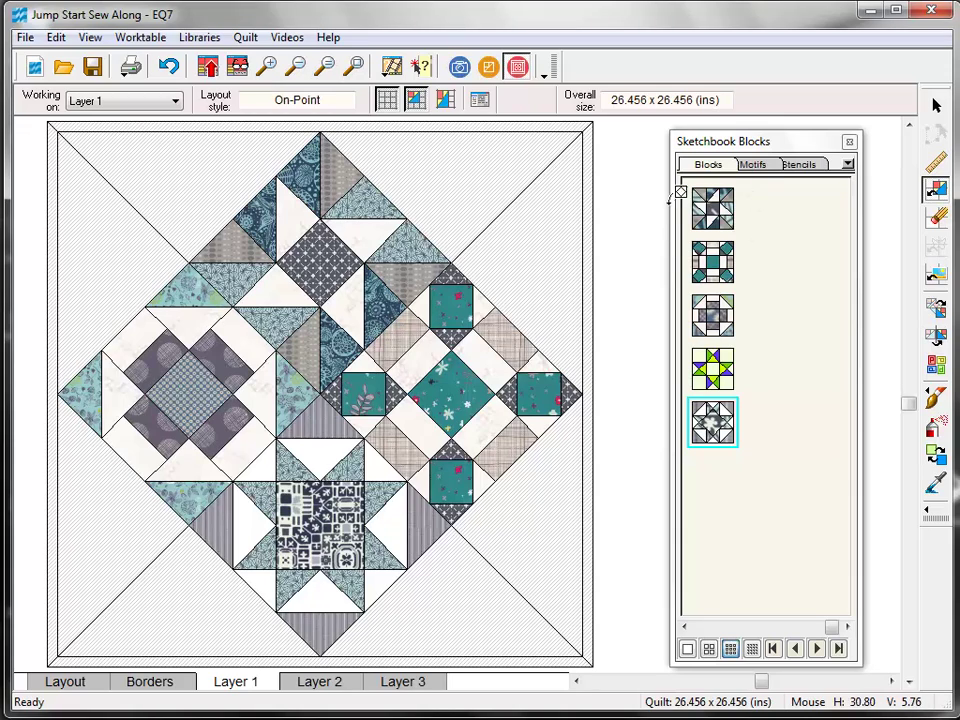
Switch the first sketchbook block to its fourth saved colouring via Select Coloring
click(711, 212)
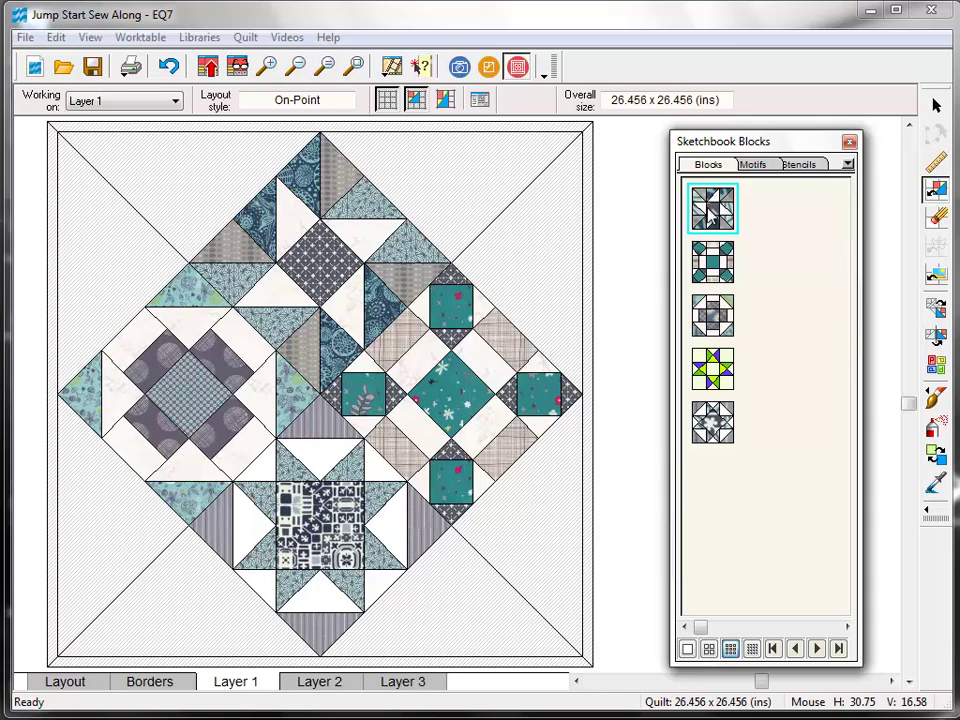
right_click(711, 212)
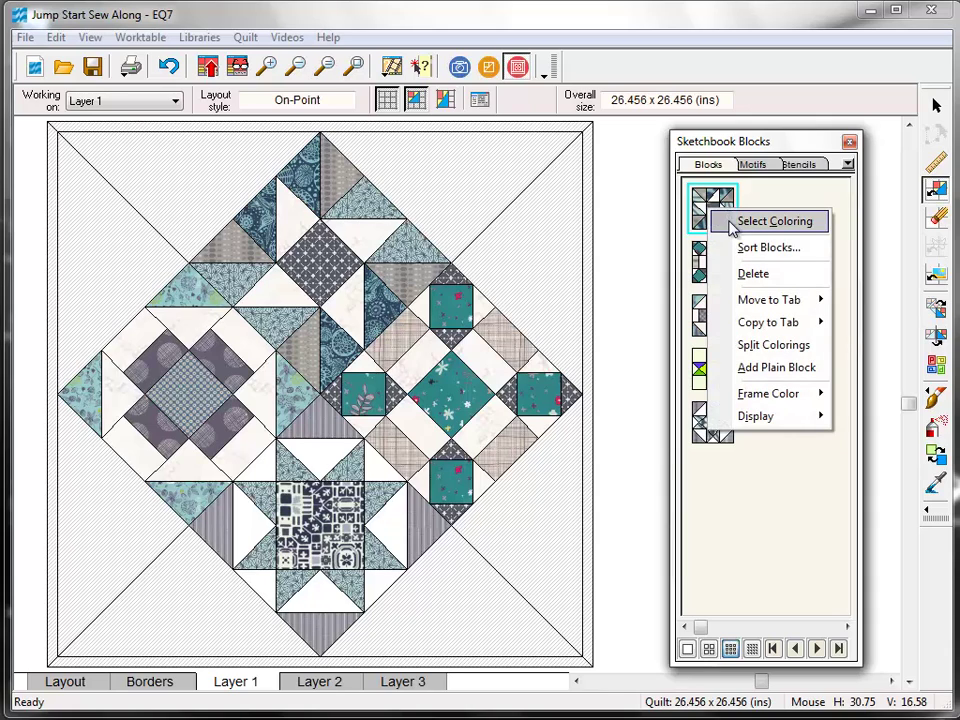
click(731, 222)
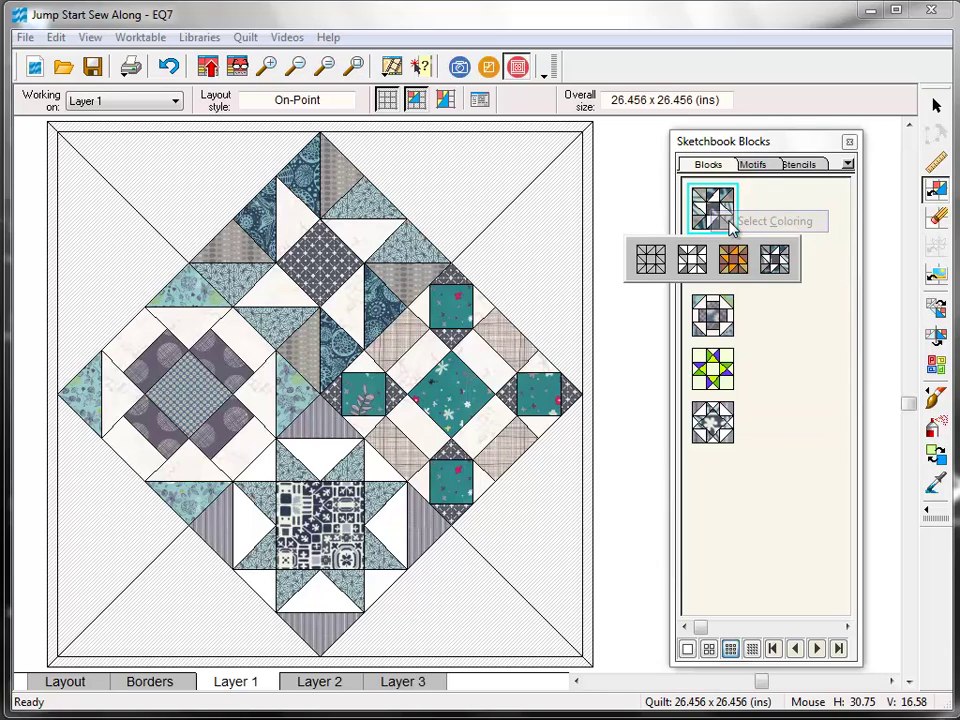
click(779, 263)
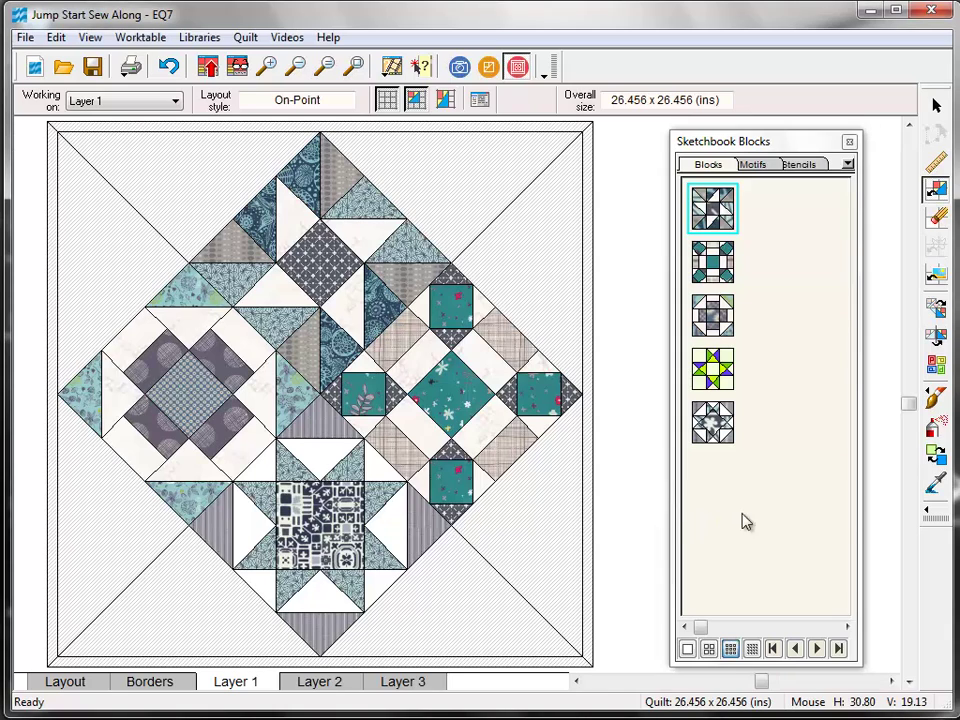
Paint the four outer corner triangles with the beige plaid fabric
click(937, 398)
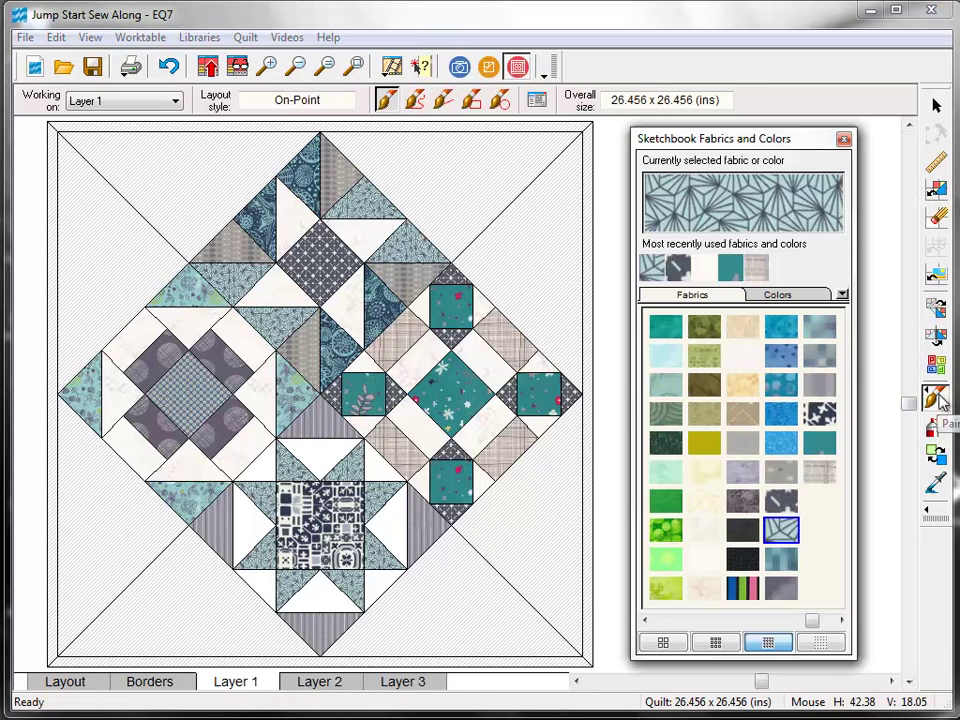
click(826, 474)
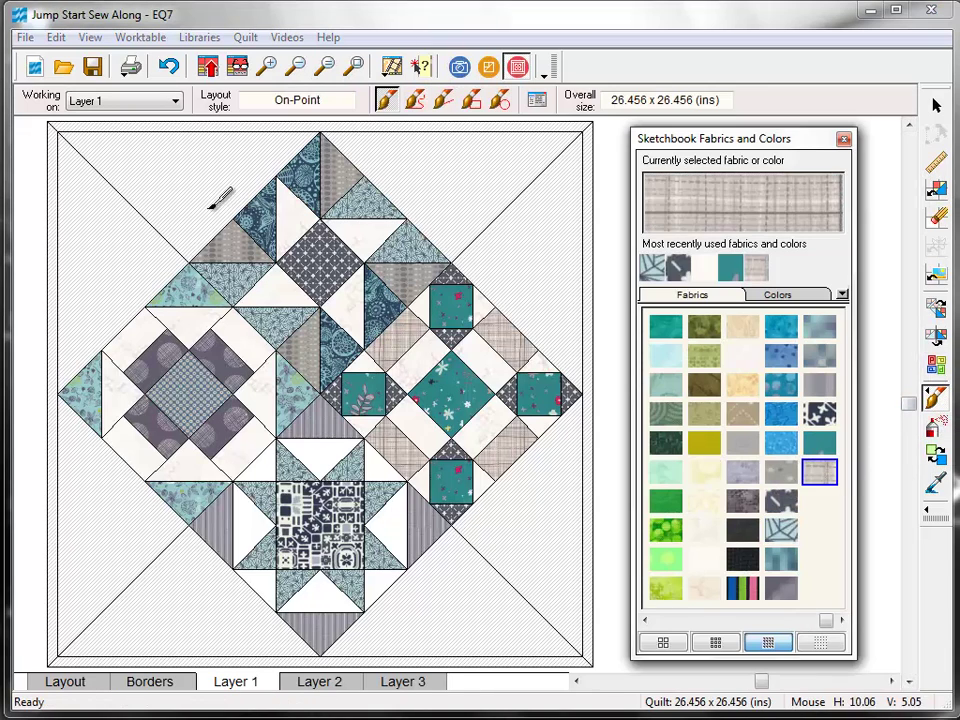
click(160, 168)
click(532, 266)
click(454, 574)
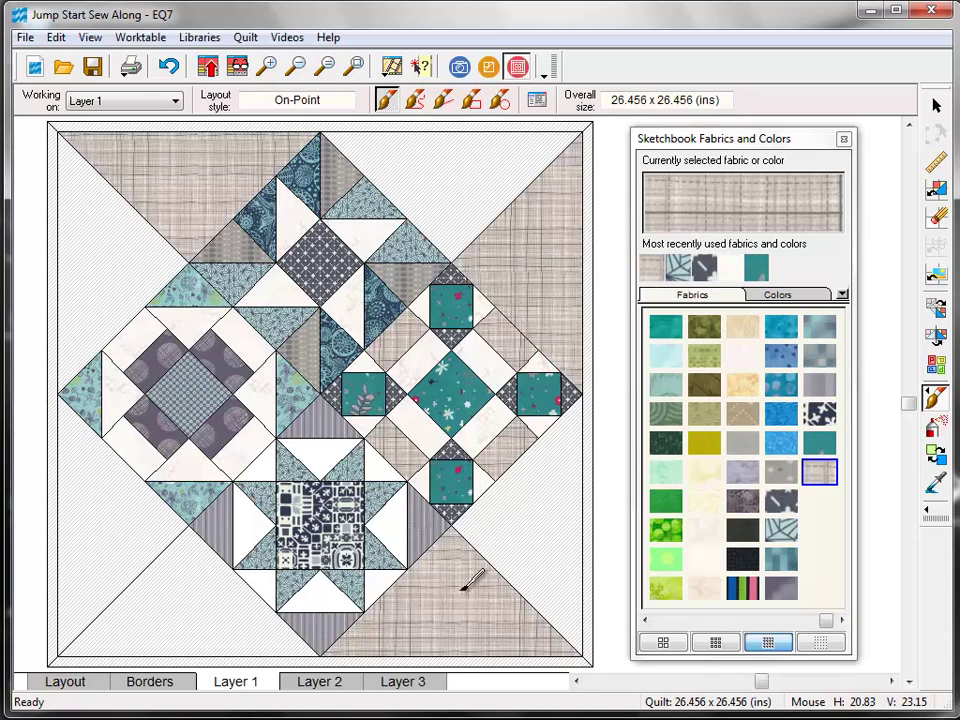
click(133, 508)
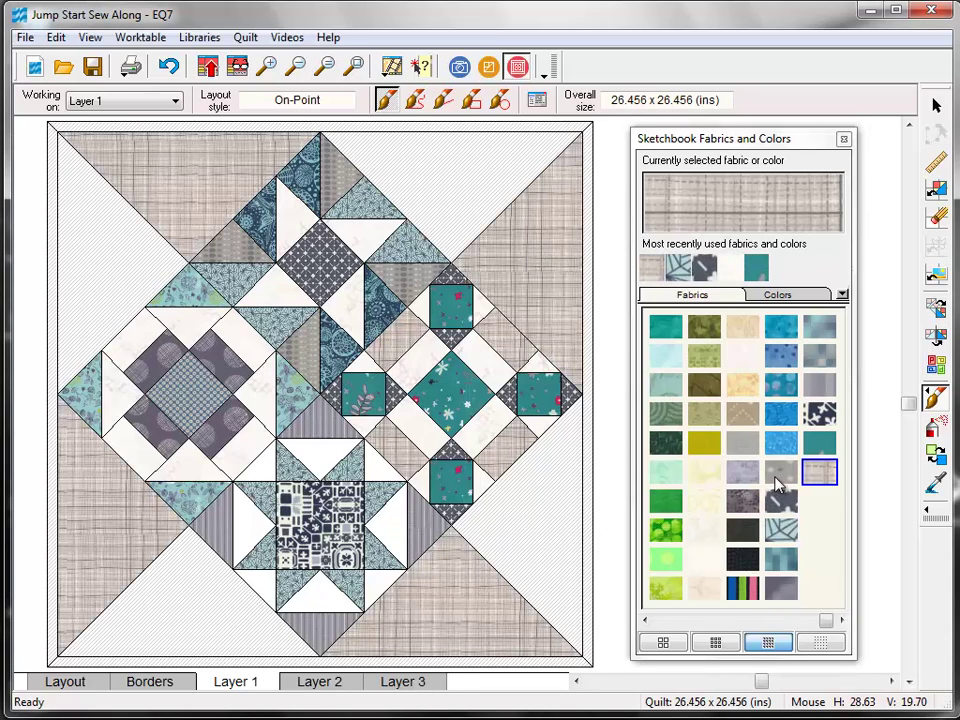
Paint the four adjoining corner triangles with the grey dotted fabric
click(781, 471)
click(104, 268)
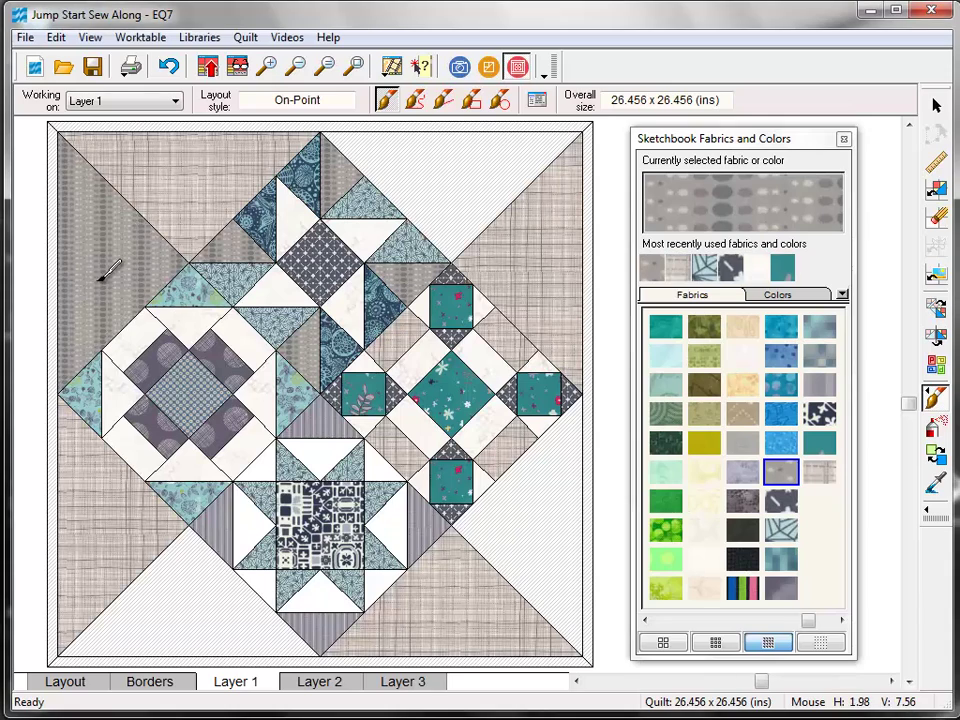
click(472, 191)
click(550, 505)
click(286, 610)
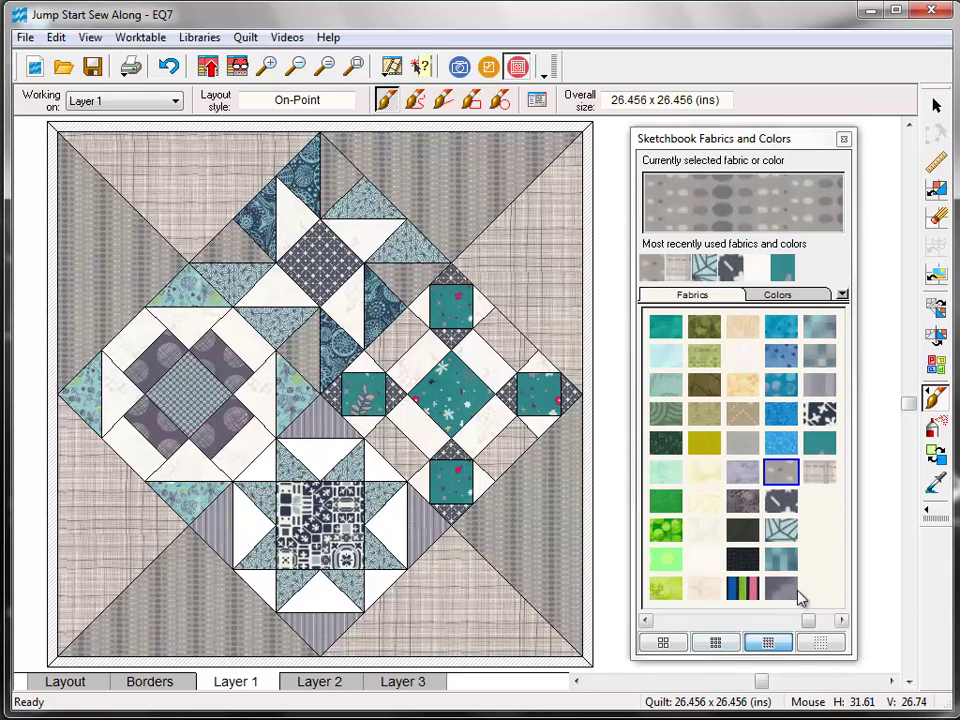
Fill the outer border dark grey and add the quilt to the sketchbook
click(781, 588)
click(590, 628)
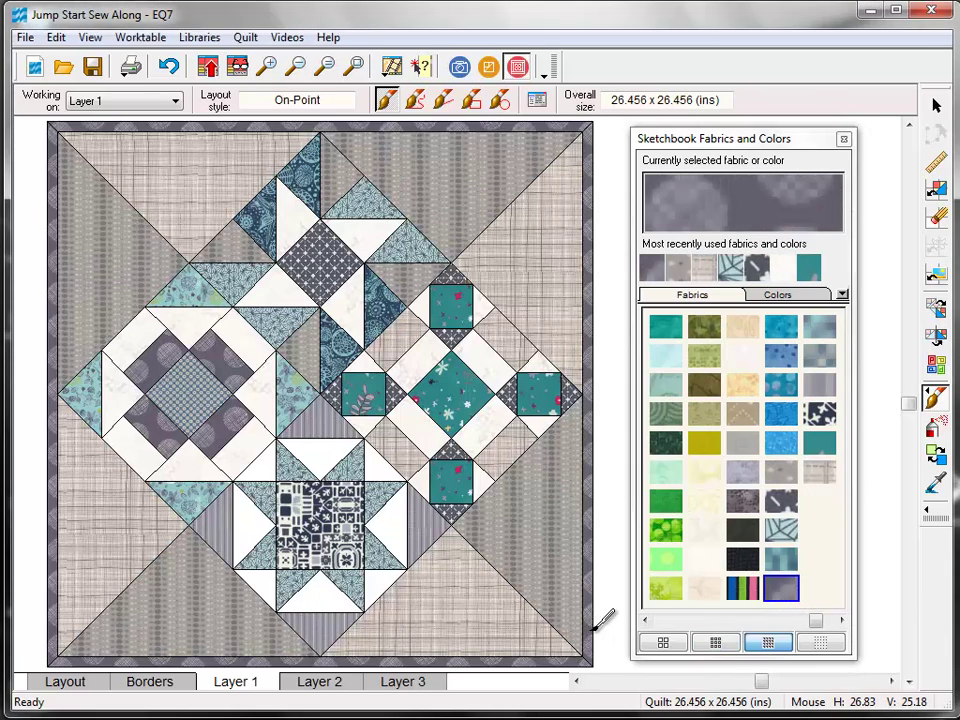
click(208, 70)
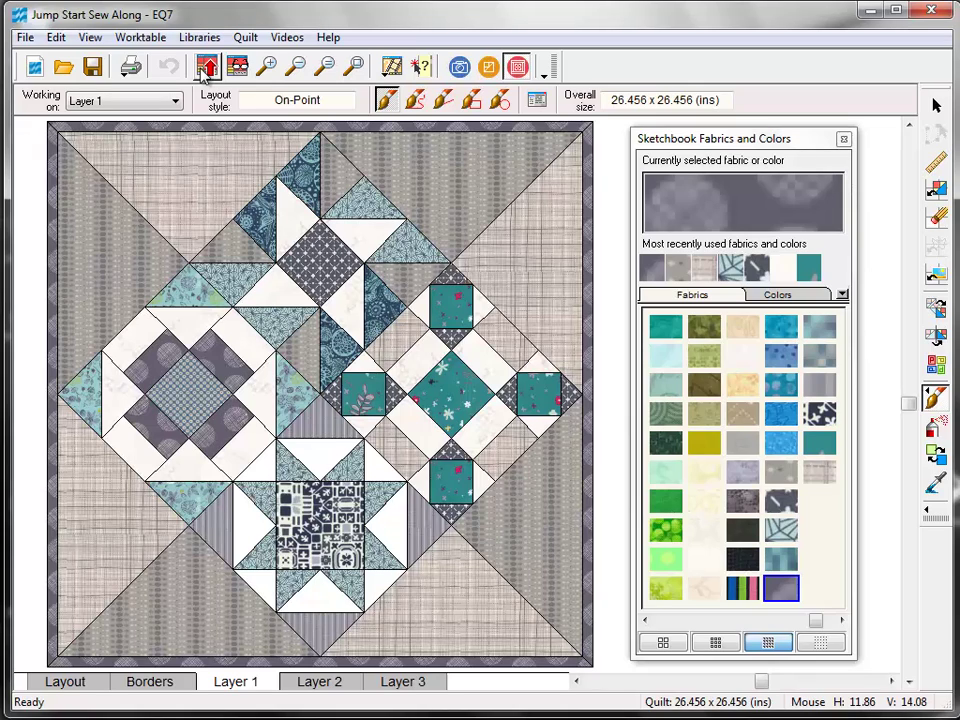
click(246, 40)
Start a three-strip vertical strip quilt, first strip 6.000 wide, strips 36.000 long
mouse_move(258, 62)
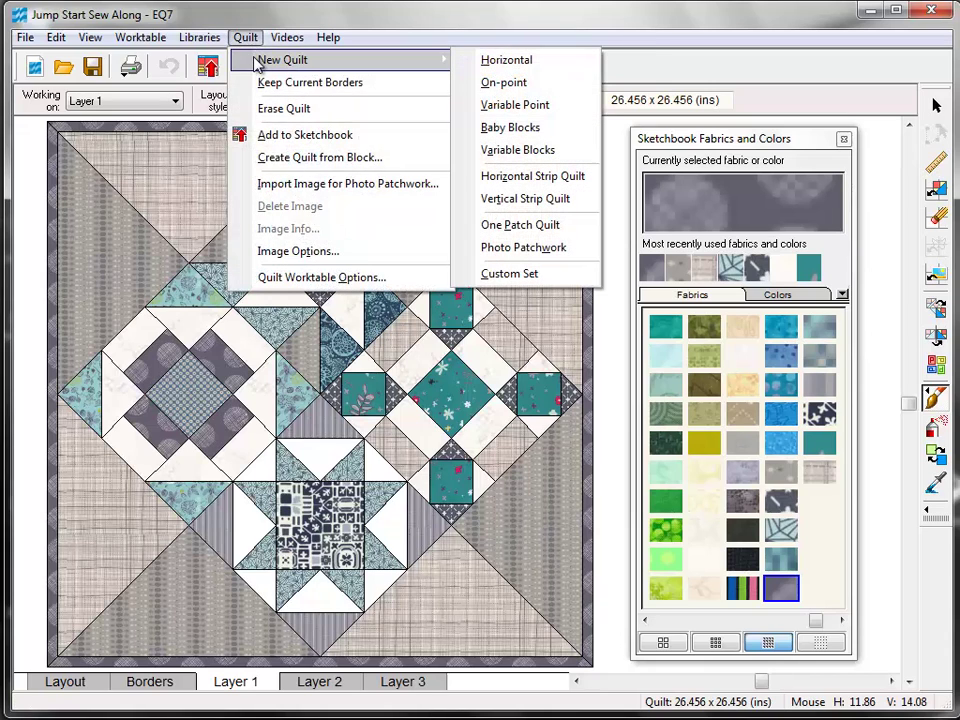
click(583, 199)
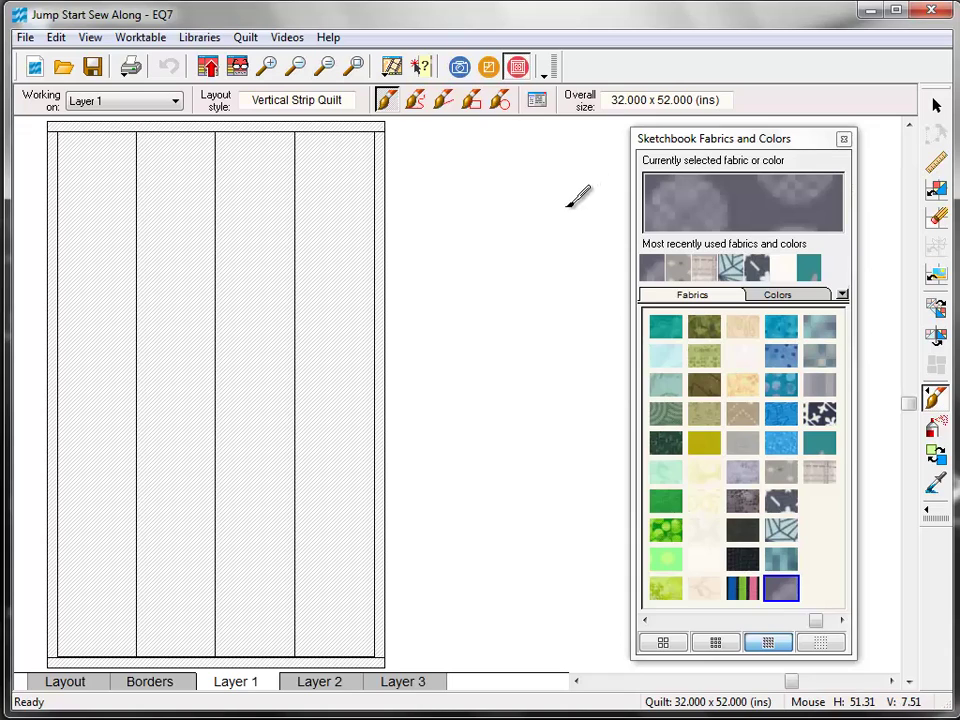
click(63, 682)
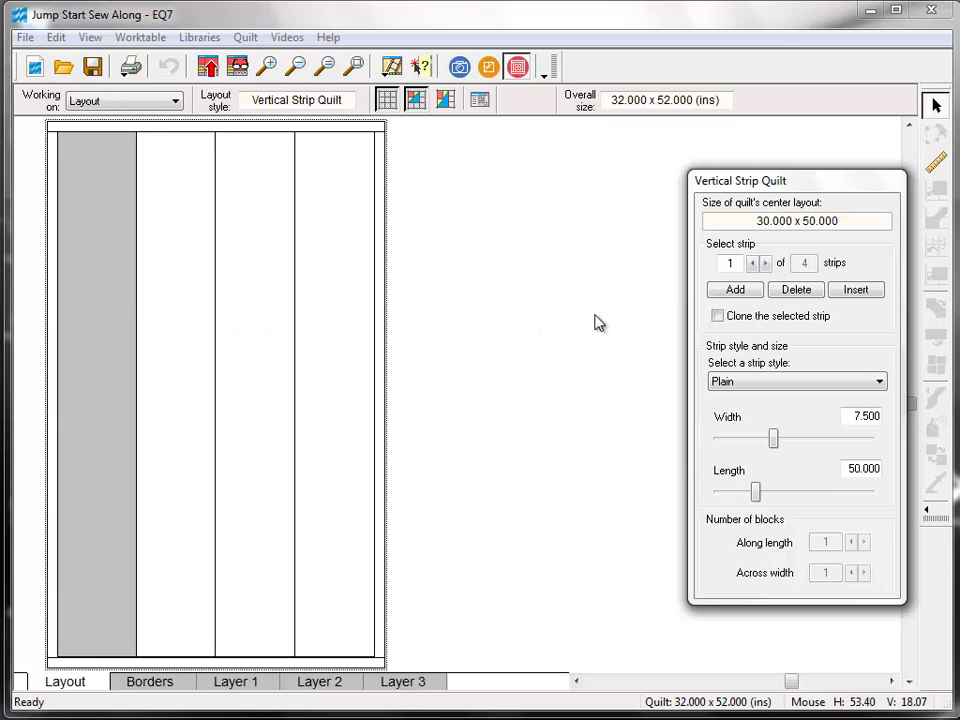
click(796, 290)
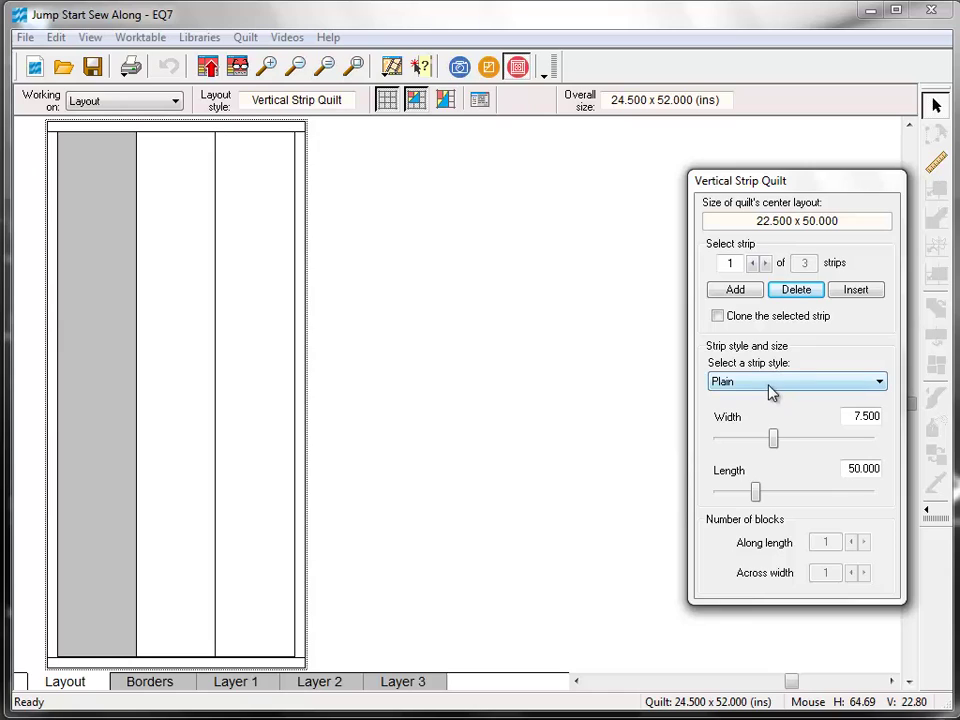
drag(777, 445, 764, 450)
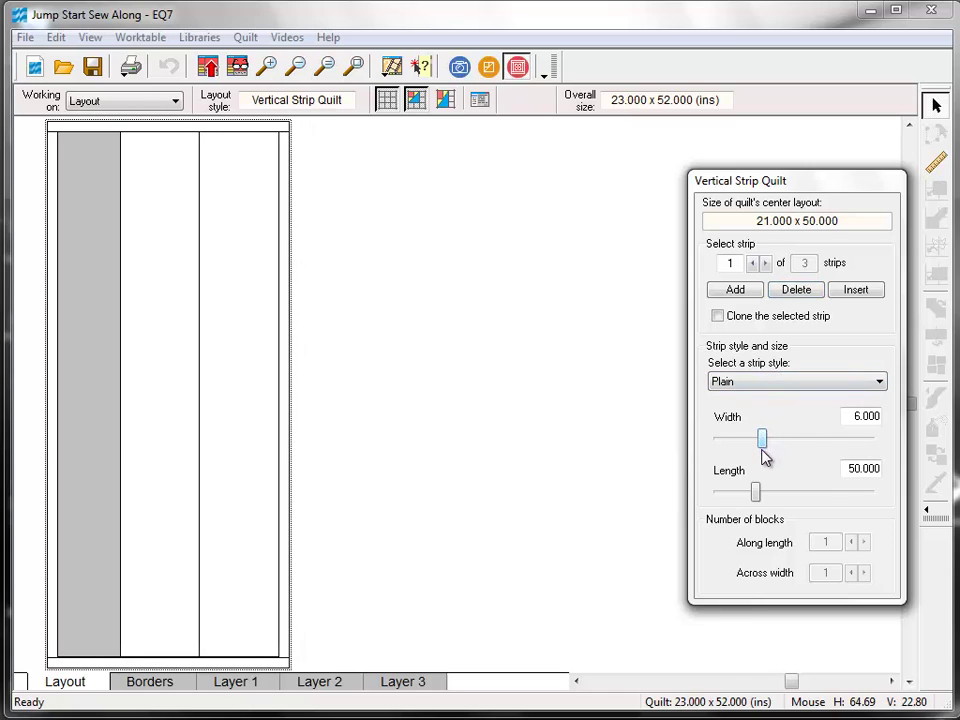
drag(756, 491, 748, 499)
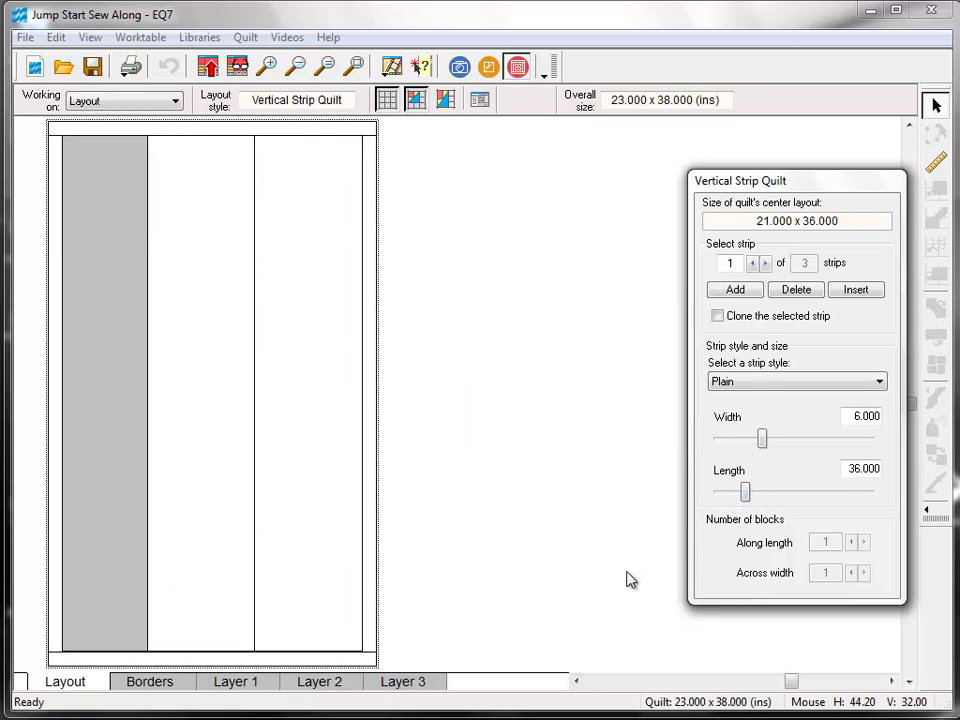
Make the middle strip a 9-inch pieced-block column of 4 blocks, and widen strip 3 to 18.000
click(204, 390)
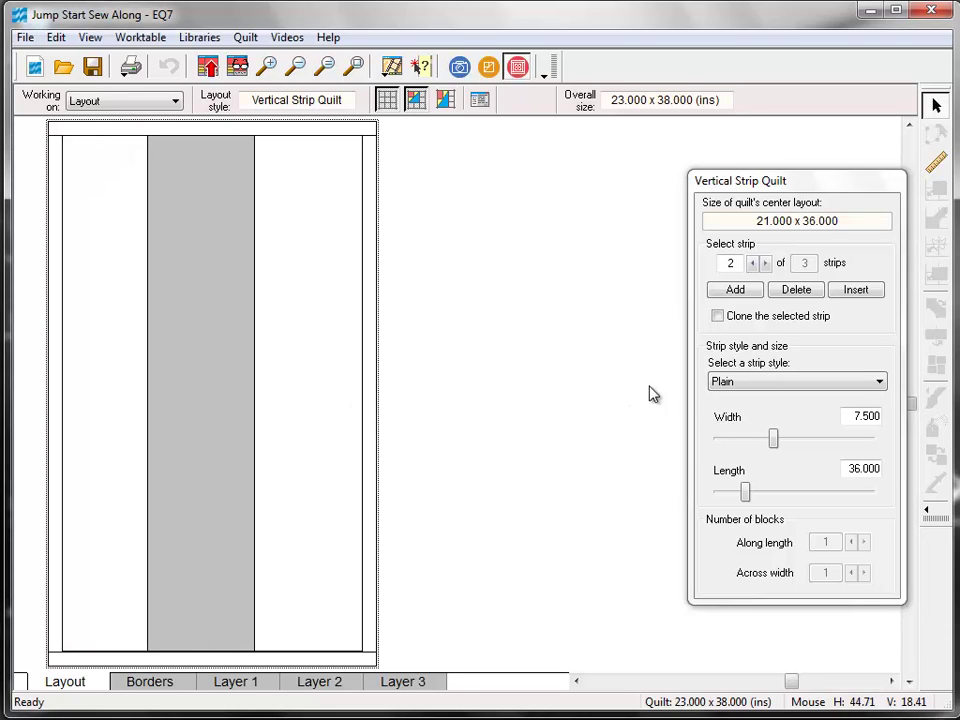
click(786, 382)
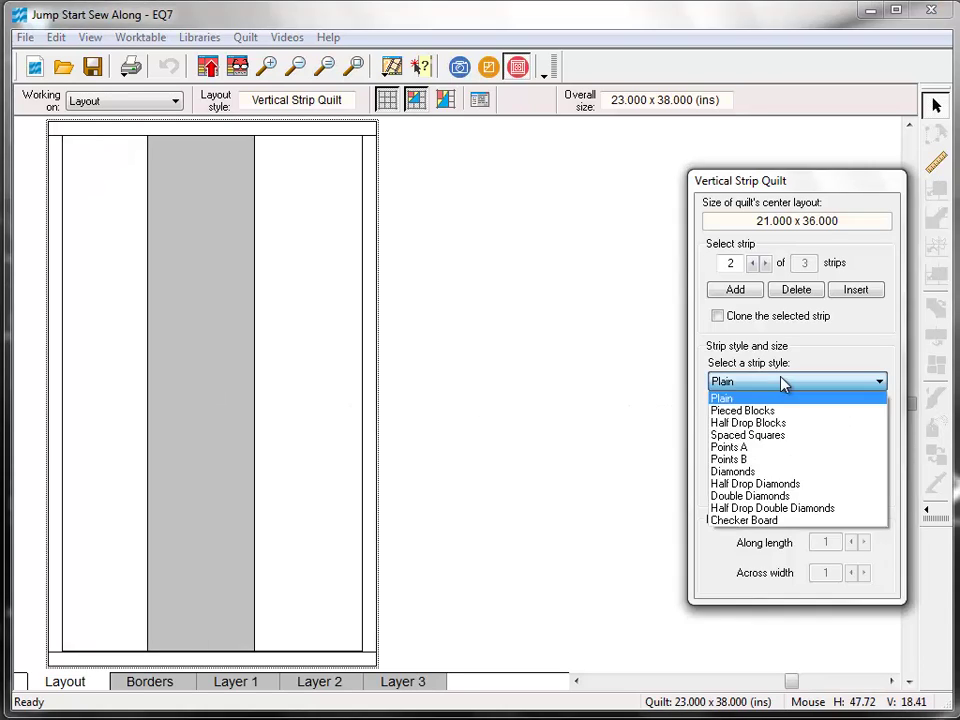
click(777, 415)
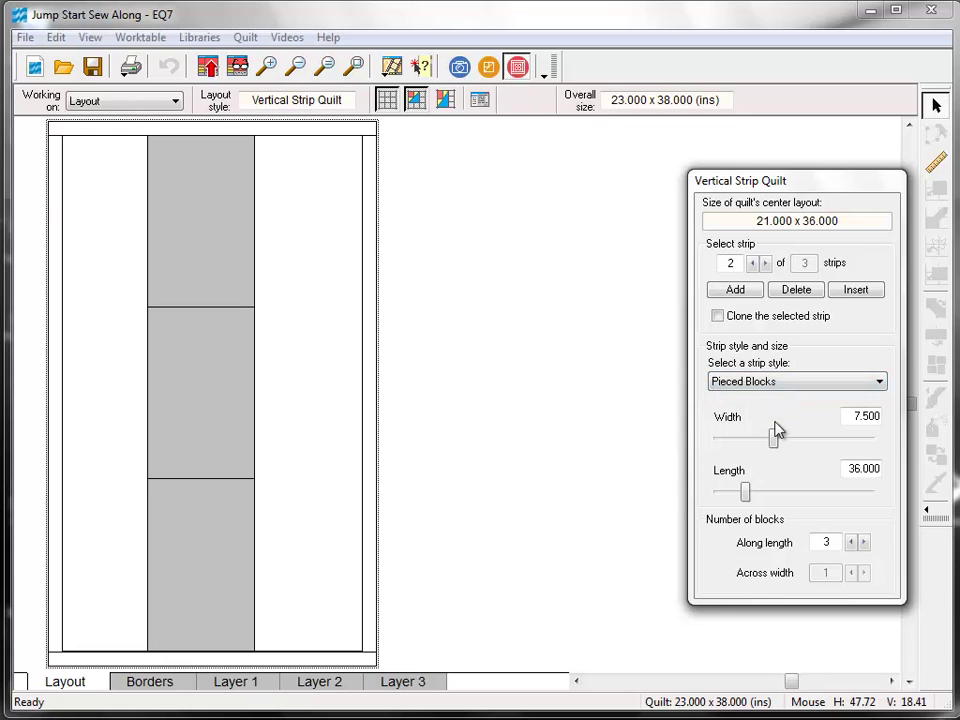
drag(776, 440, 789, 442)
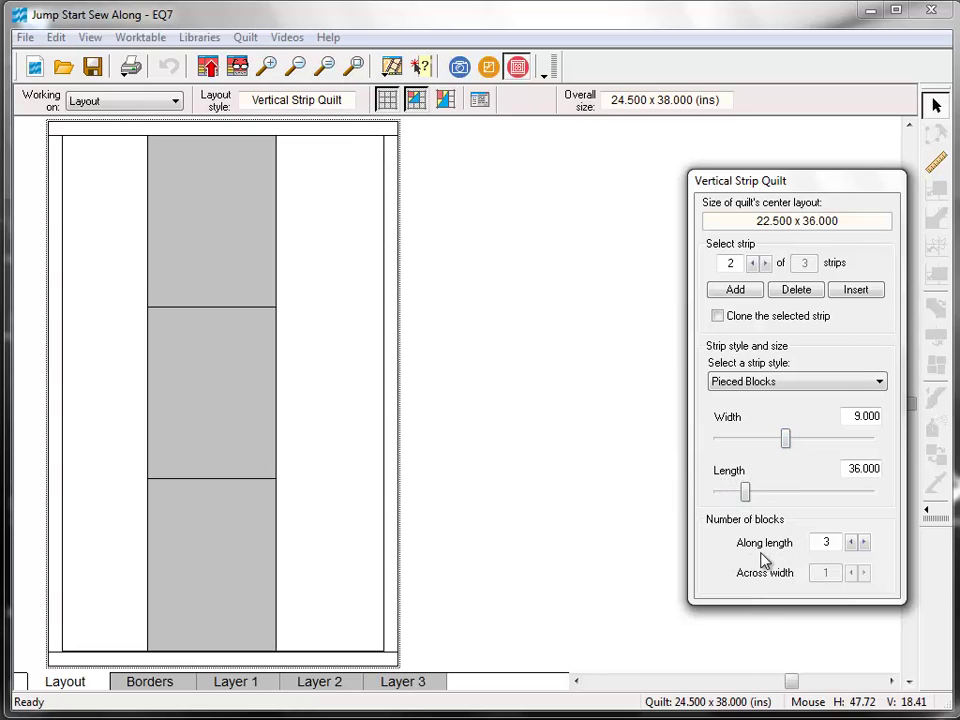
click(864, 543)
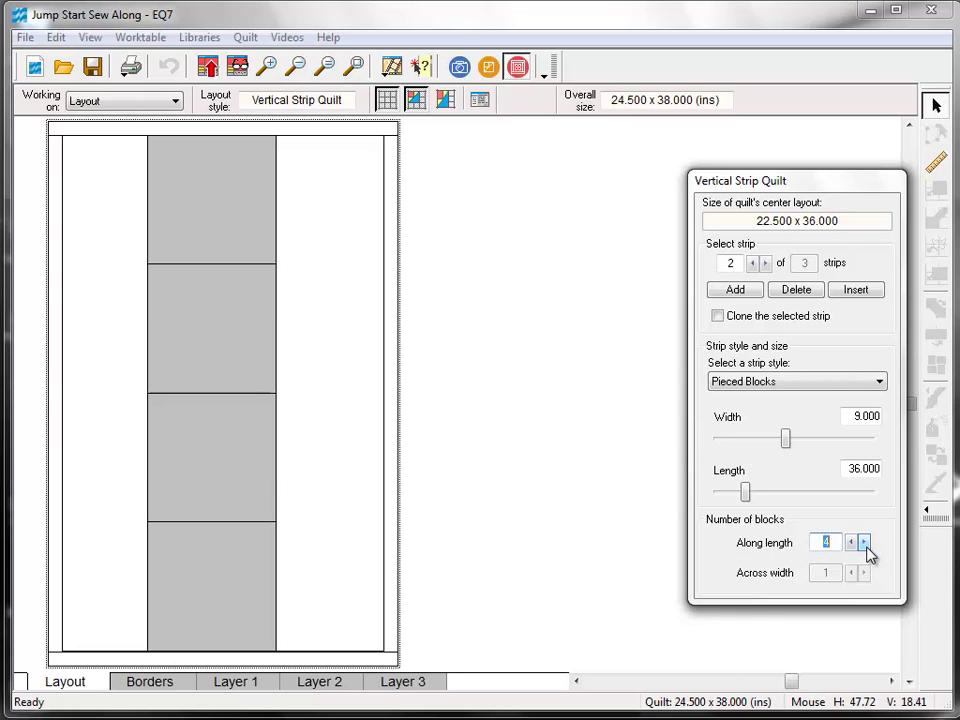
click(367, 345)
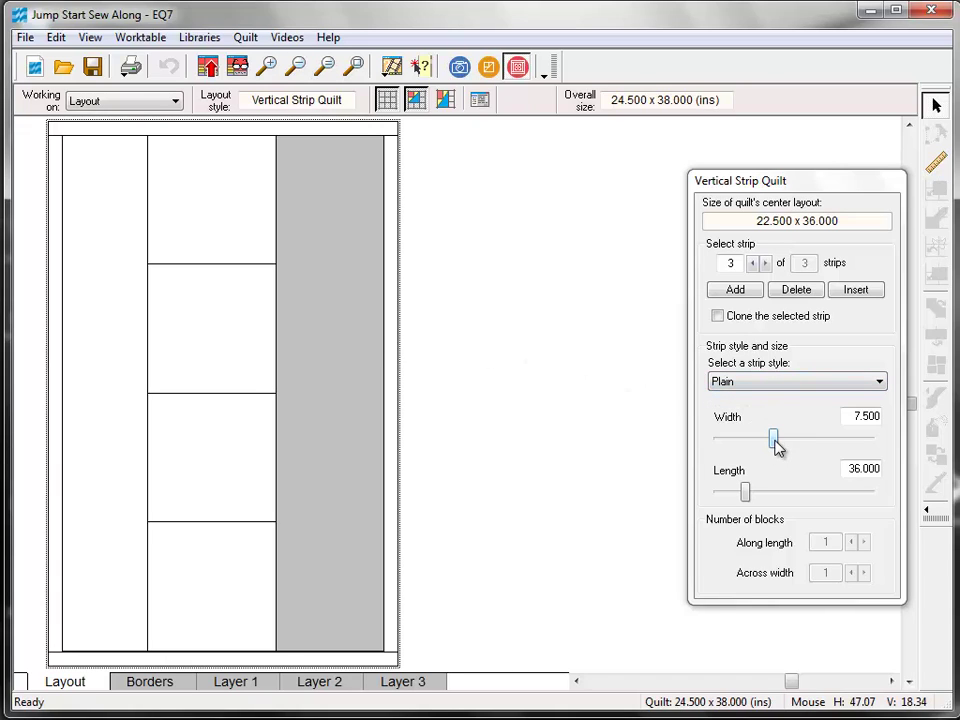
drag(776, 448, 860, 450)
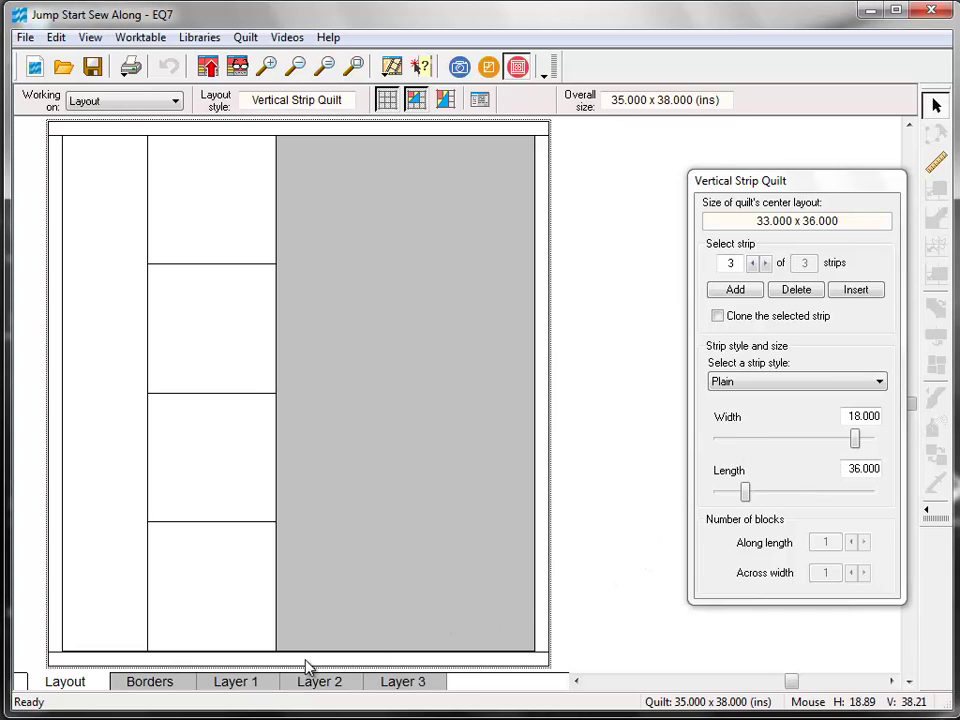
Fill the middle strip's four cells with the star, third, second and fifth sketchbook blocks, top to bottom
click(267, 686)
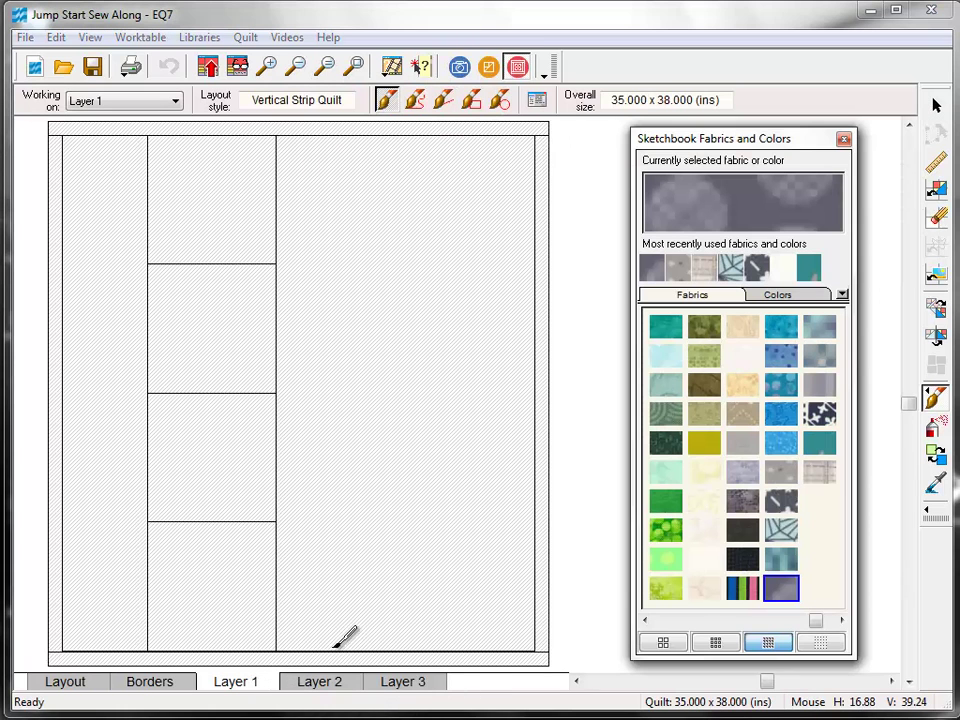
click(937, 192)
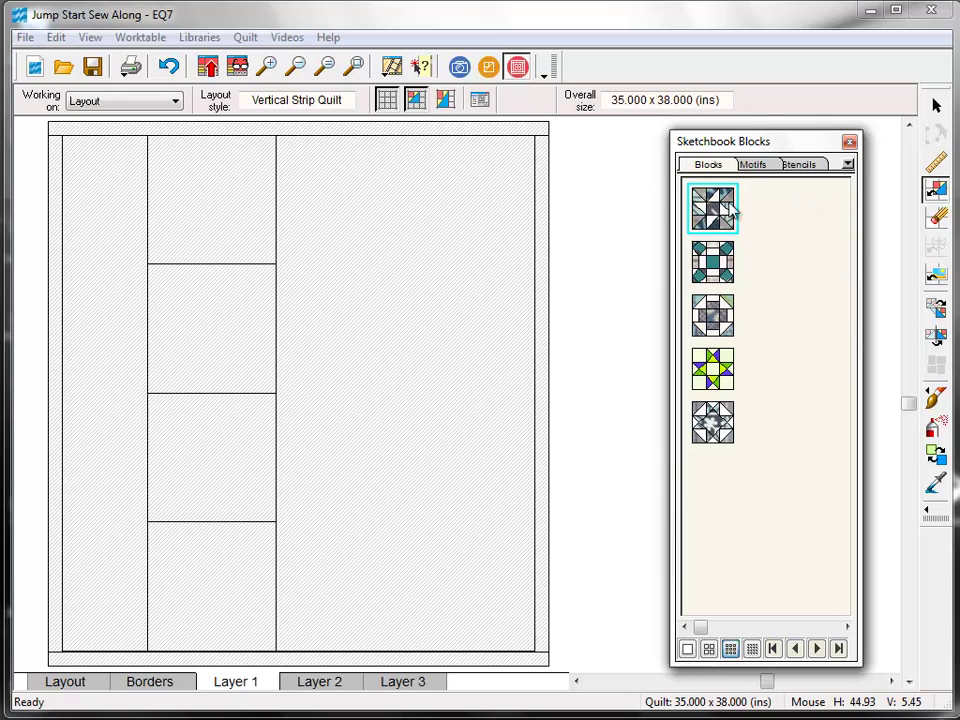
click(232, 182)
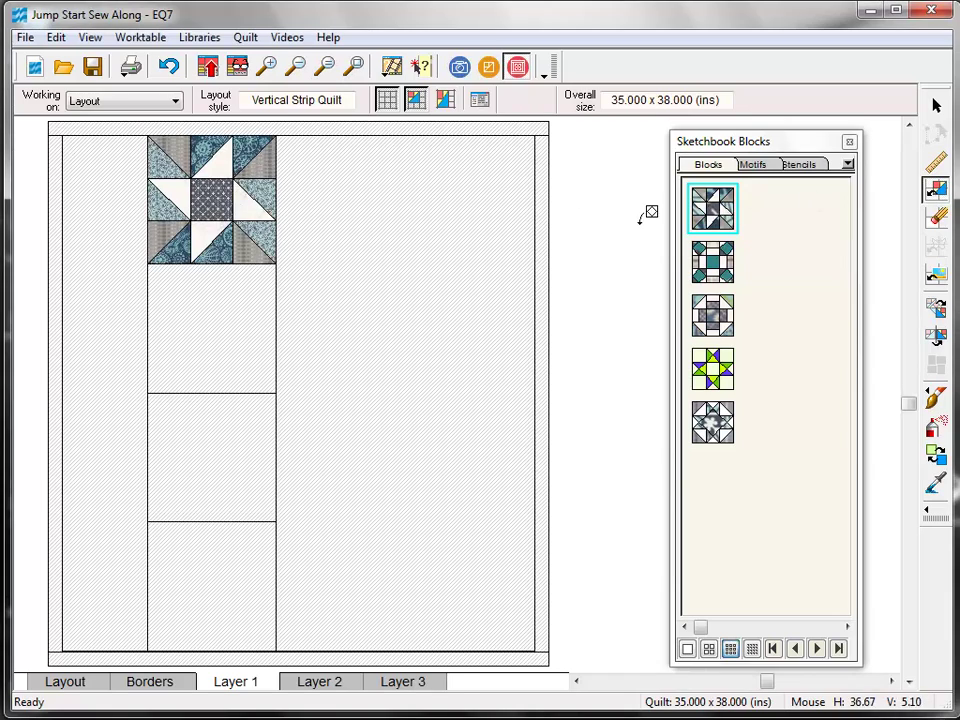
click(712, 262)
click(255, 452)
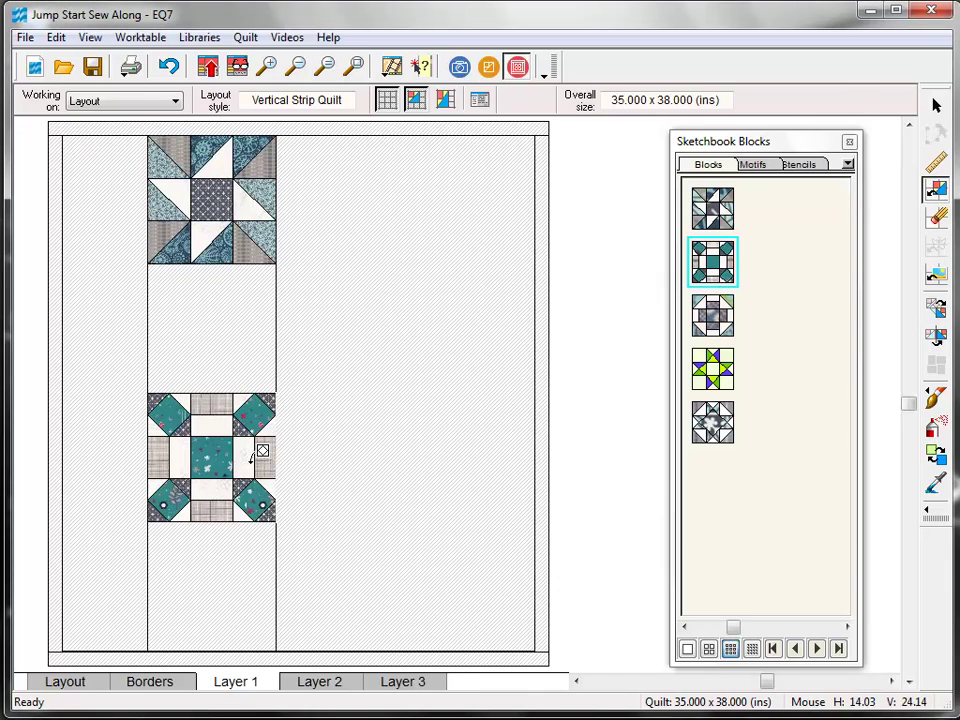
click(712, 315)
click(272, 320)
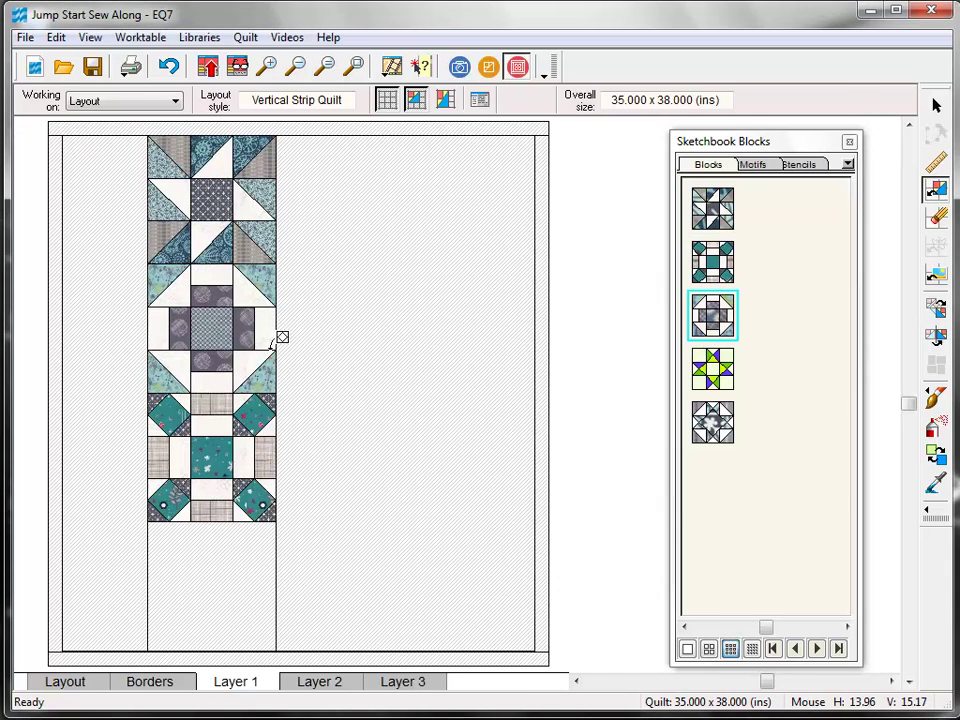
click(712, 422)
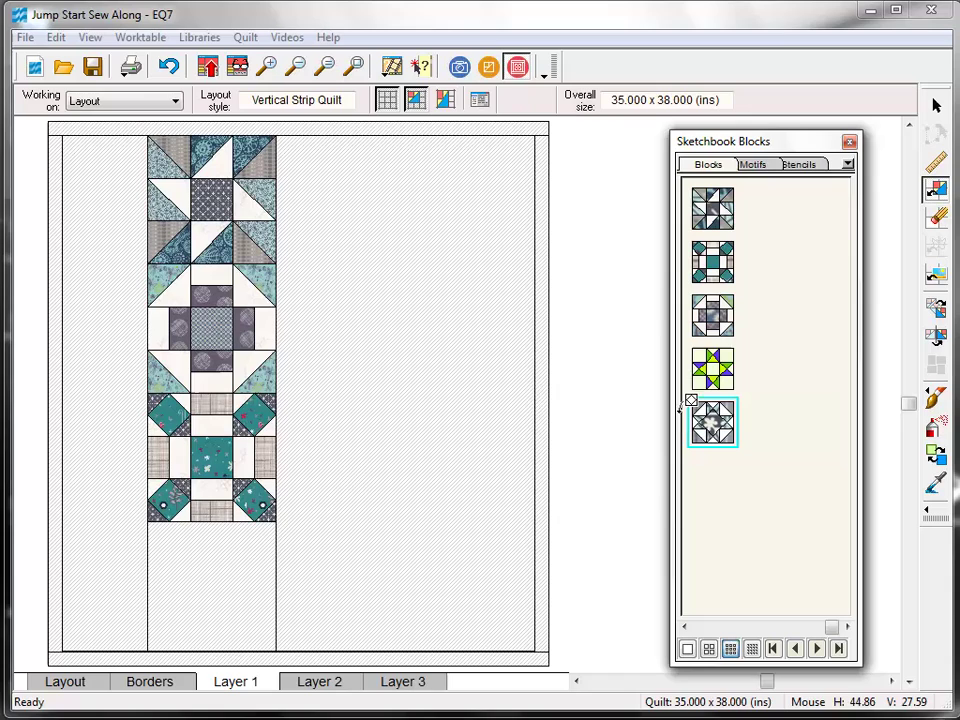
click(226, 567)
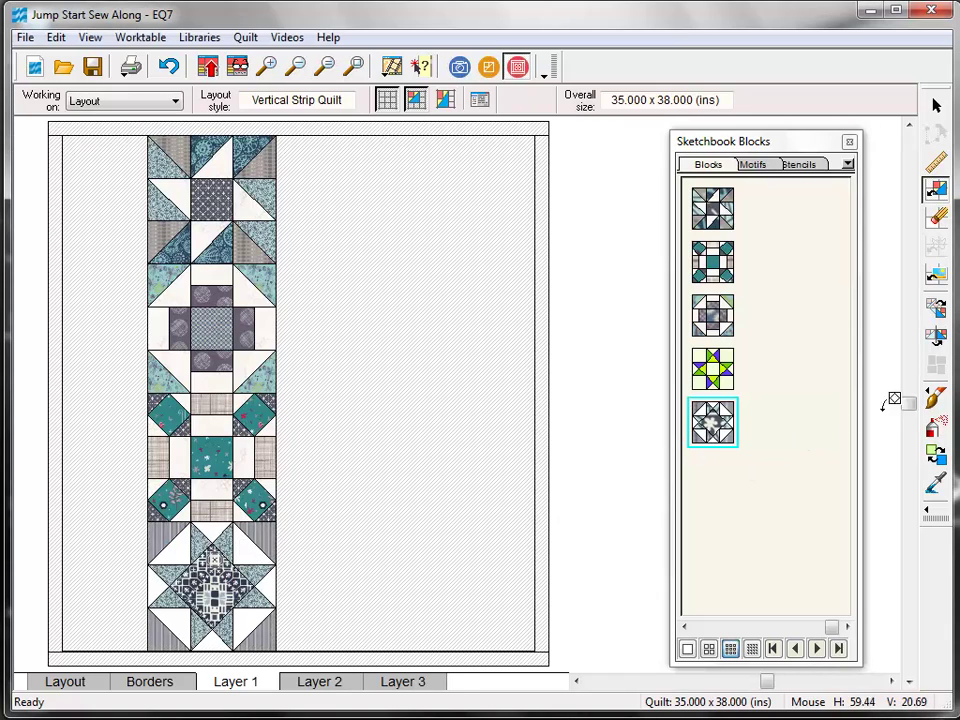
click(932, 397)
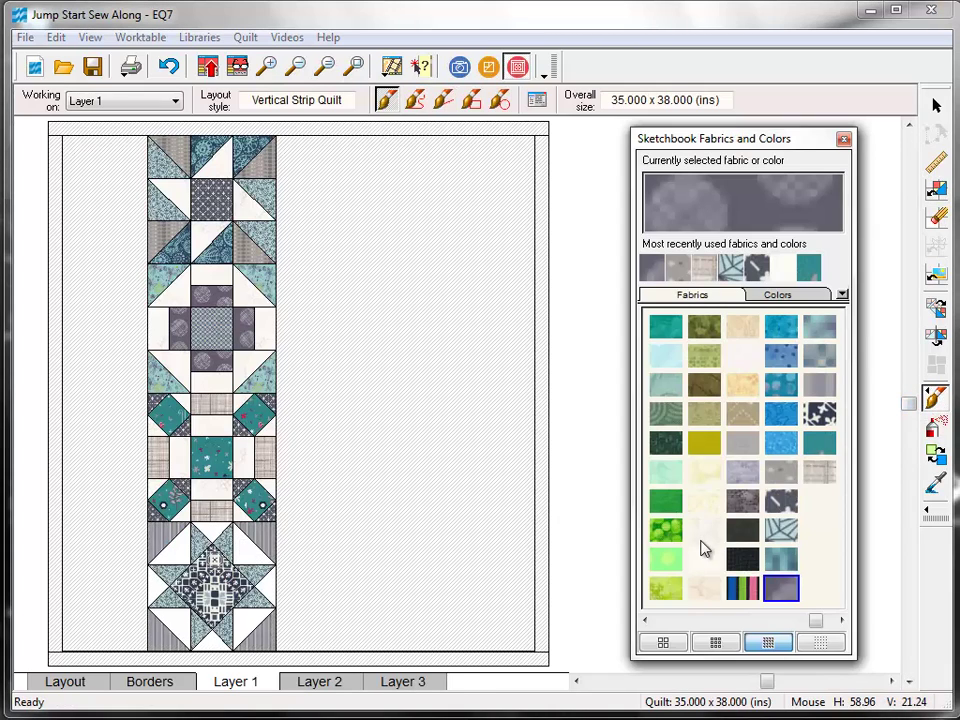
Paint the left and right strips light cream, the border grey plaid, then add to sketchbook
click(703, 559)
click(435, 450)
click(124, 450)
click(822, 473)
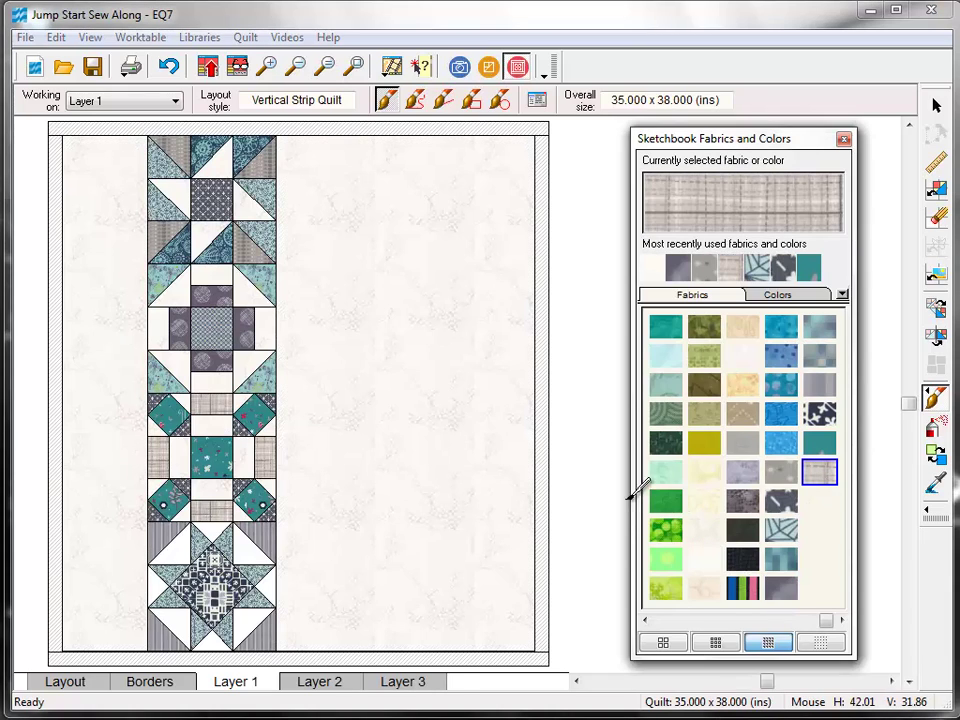
click(545, 492)
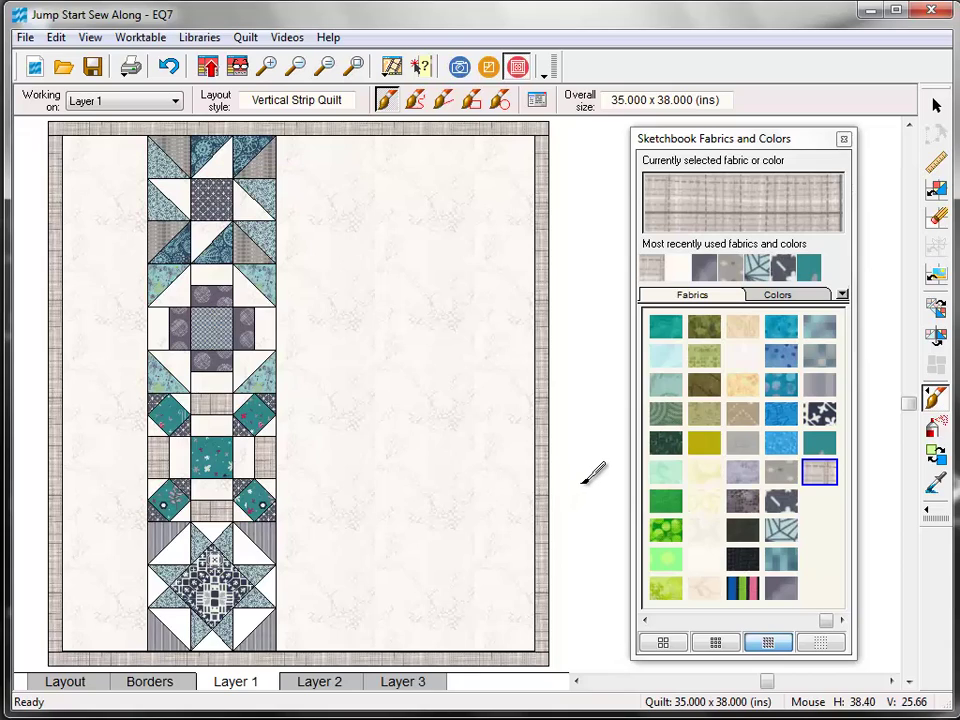
click(207, 68)
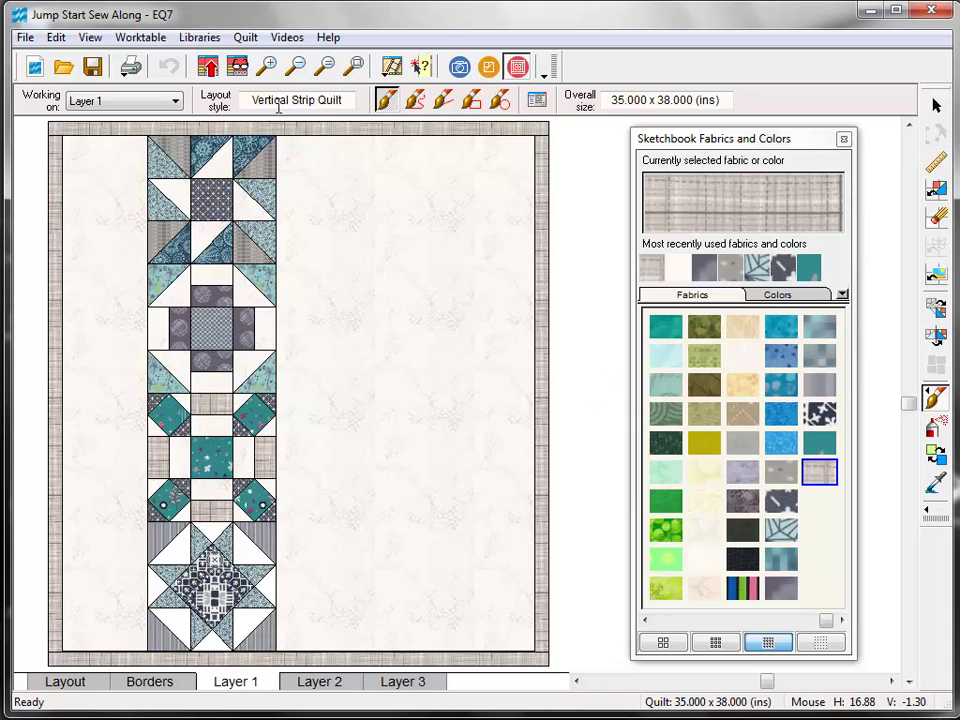
Show the sketchbook's quilts in the 2x2 view and select Quilt 5 of 7
click(238, 68)
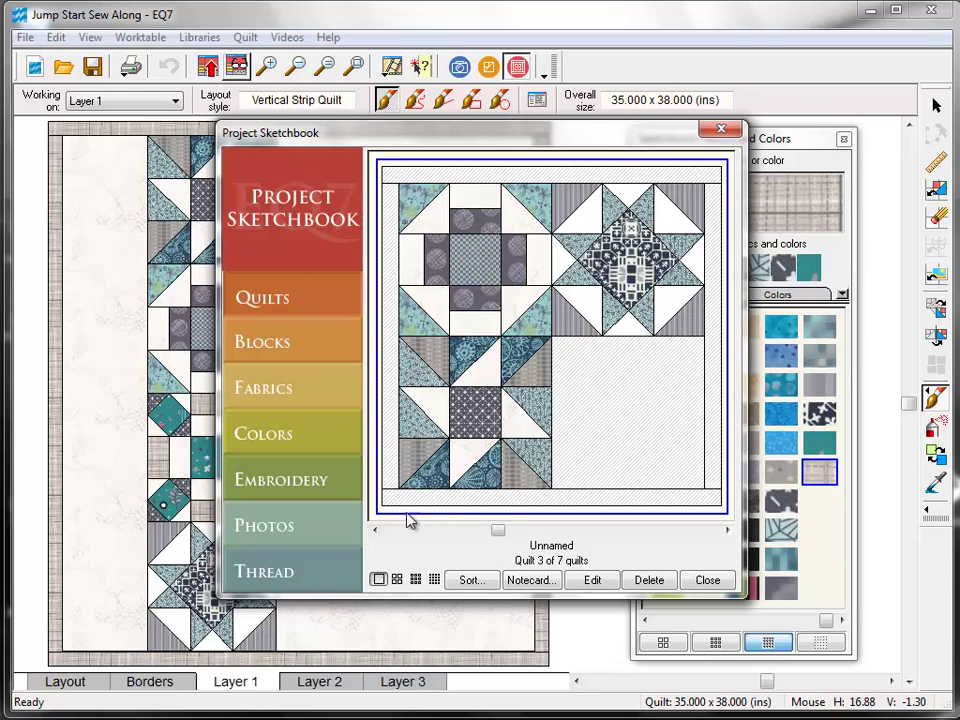
click(397, 582)
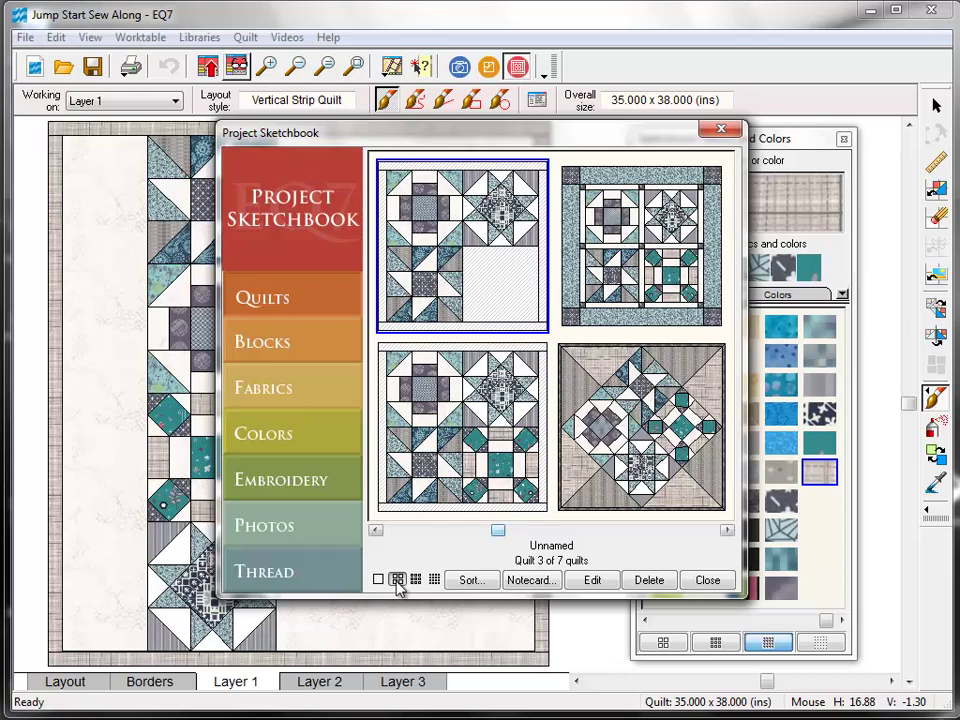
click(625, 284)
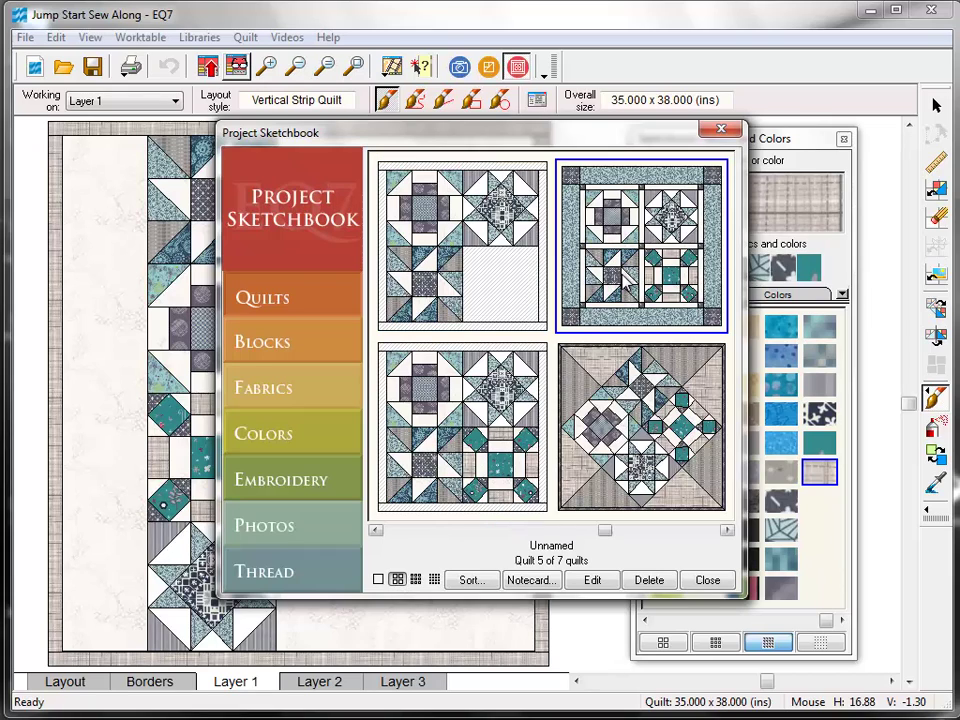
Name quilt 5 'Jump Start Quilt Variation 1' and add the notecard note 'Finished Size: 27" x 27"'
click(530, 580)
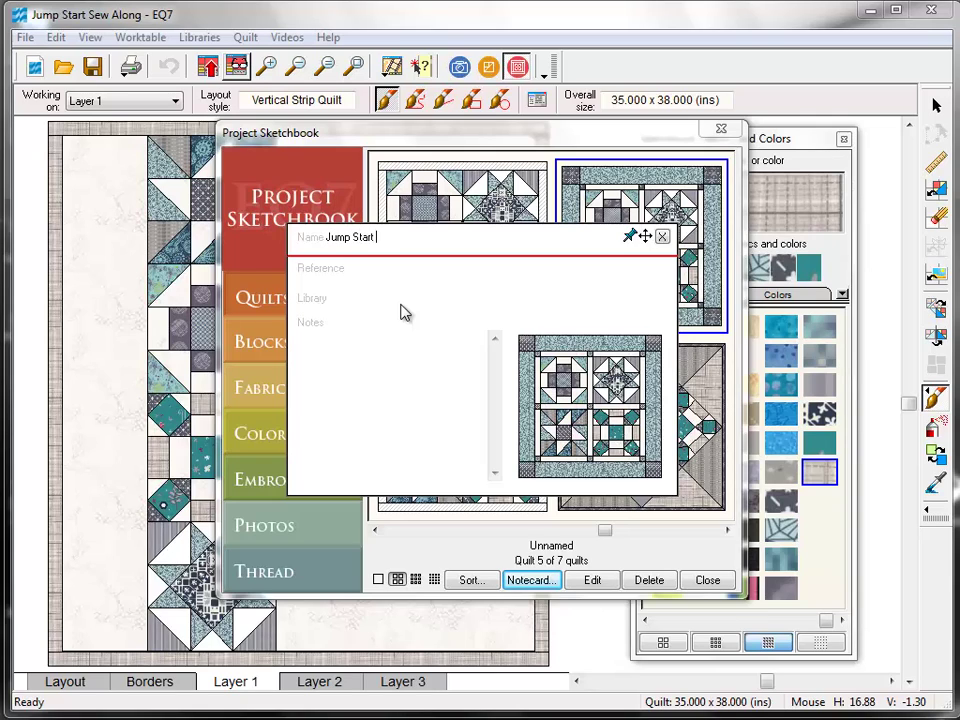
text(ilt v)
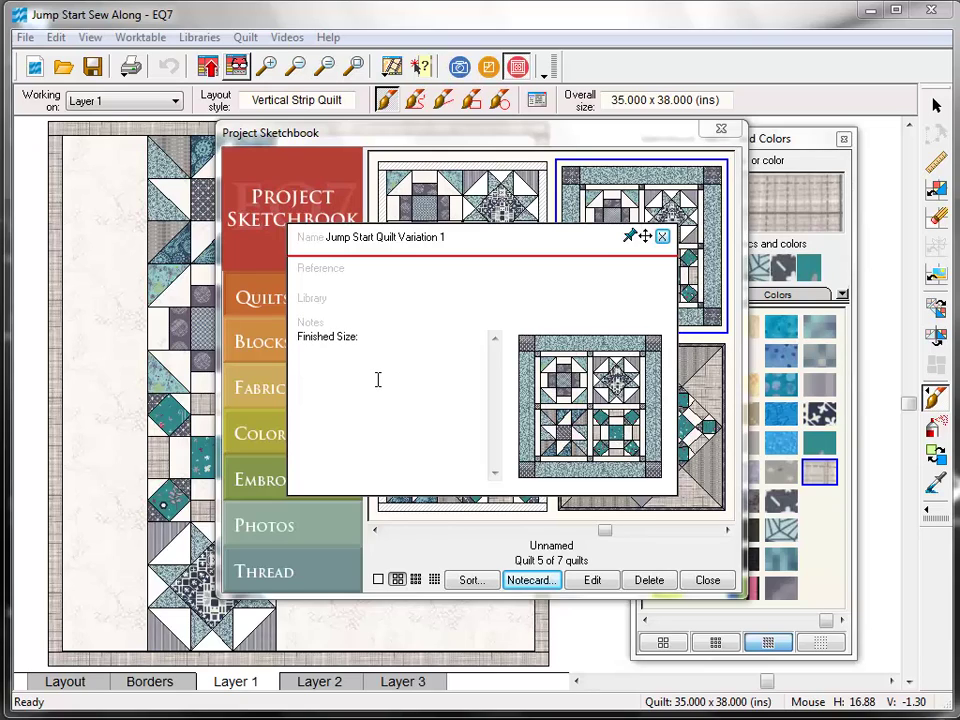
text(27)
click(663, 239)
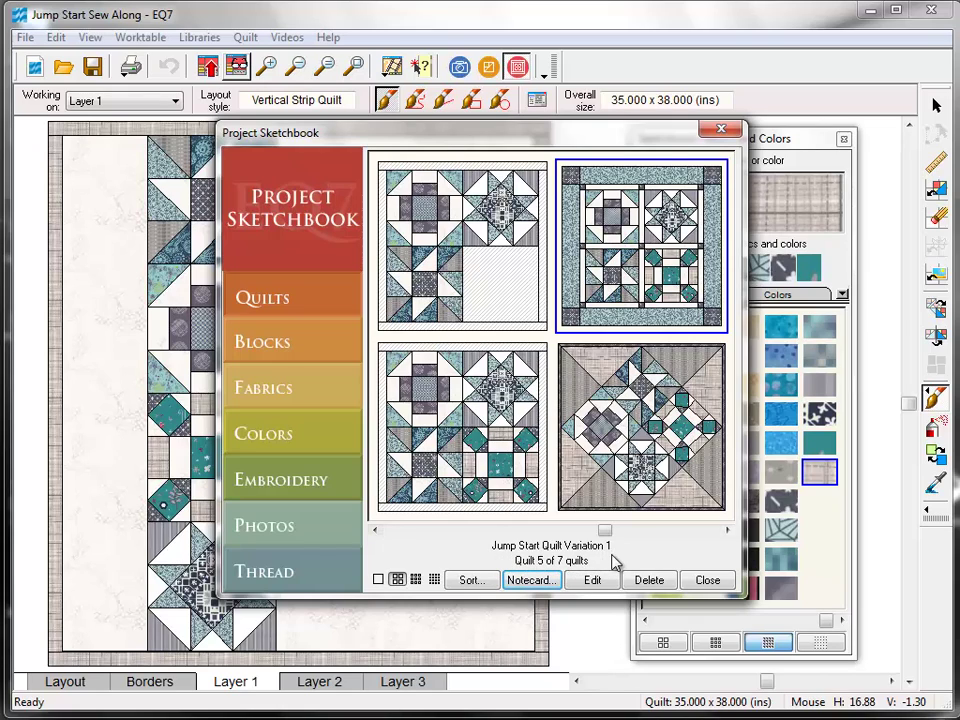
Close the sketchbook and open the Fabric Yardage print settings, keeping 40-inch fabric width
click(707, 581)
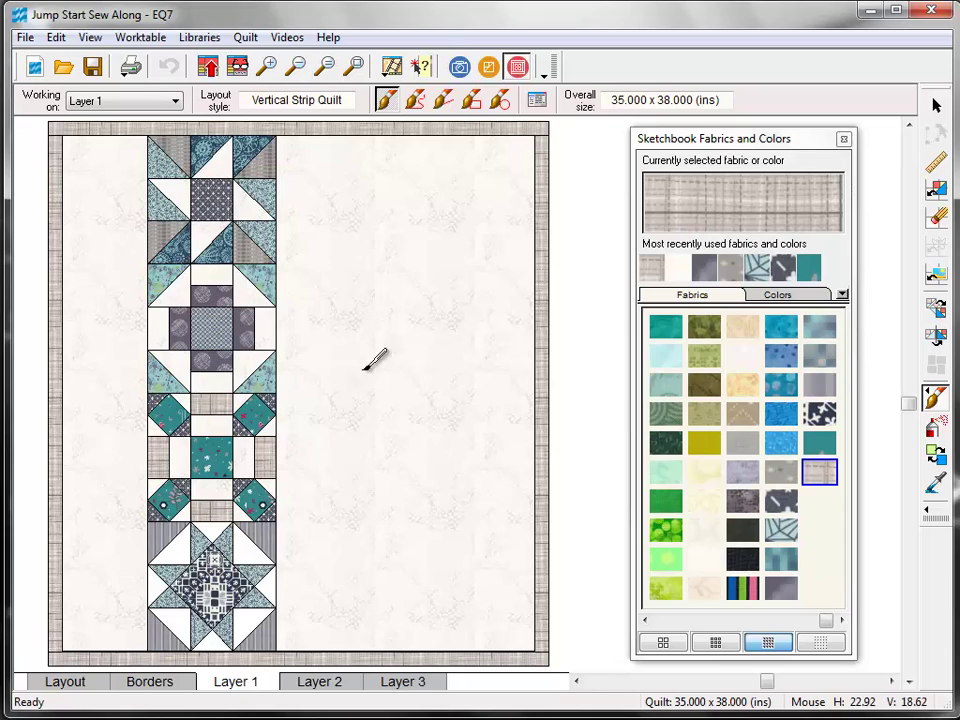
click(131, 68)
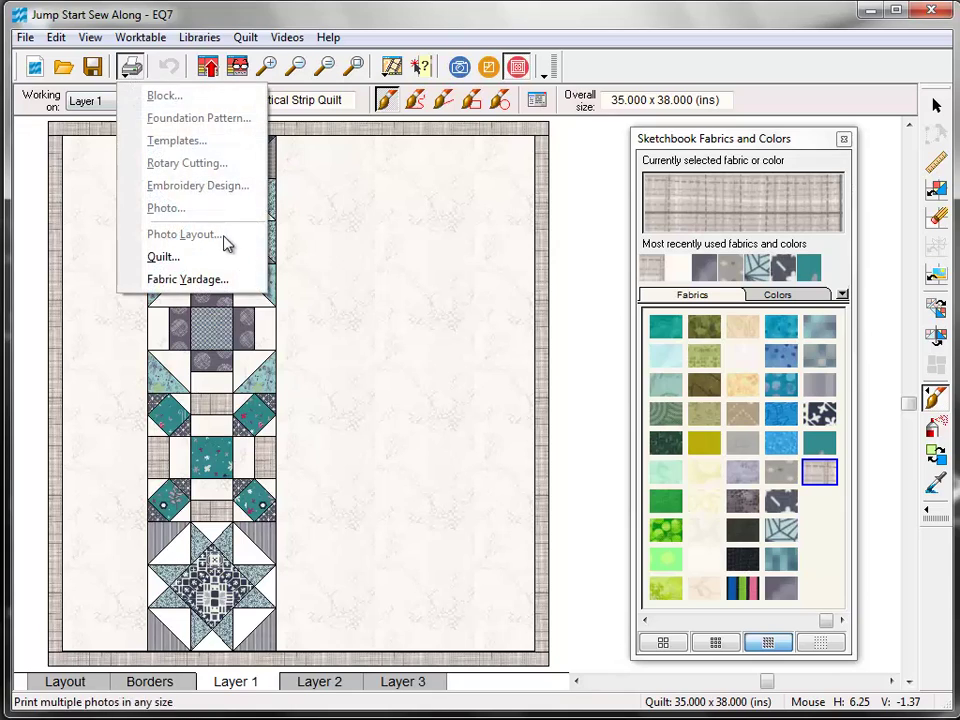
click(188, 280)
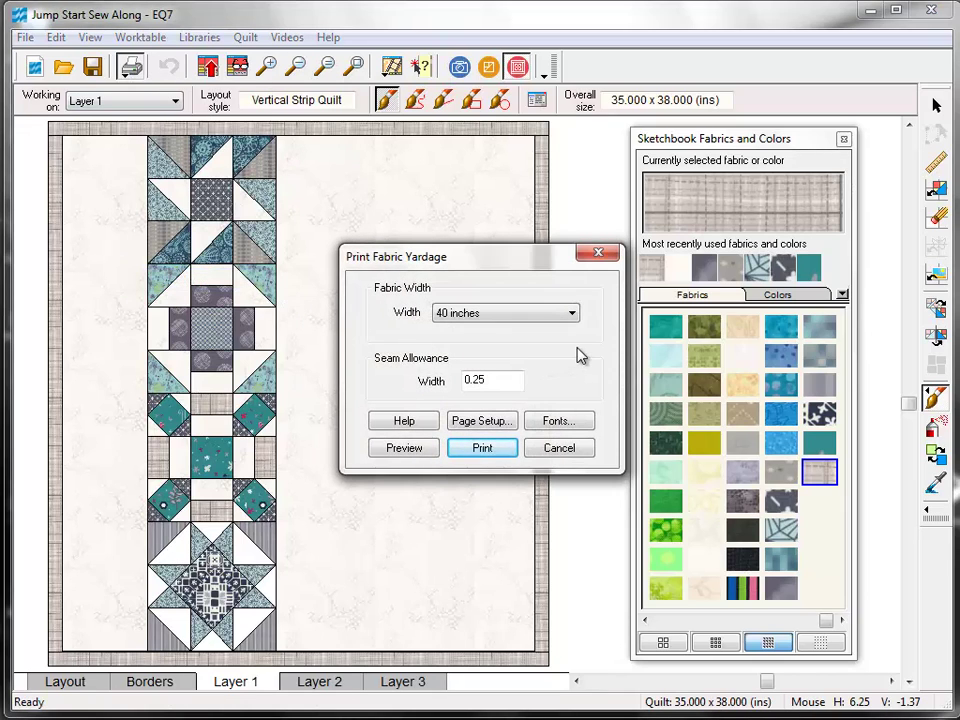
click(573, 314)
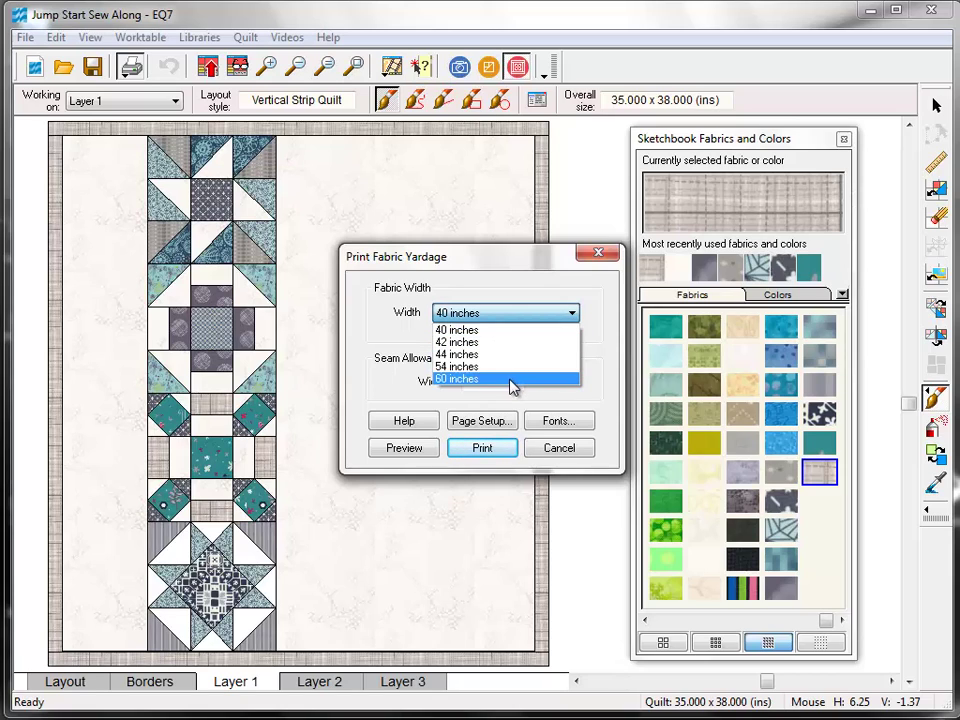
click(603, 373)
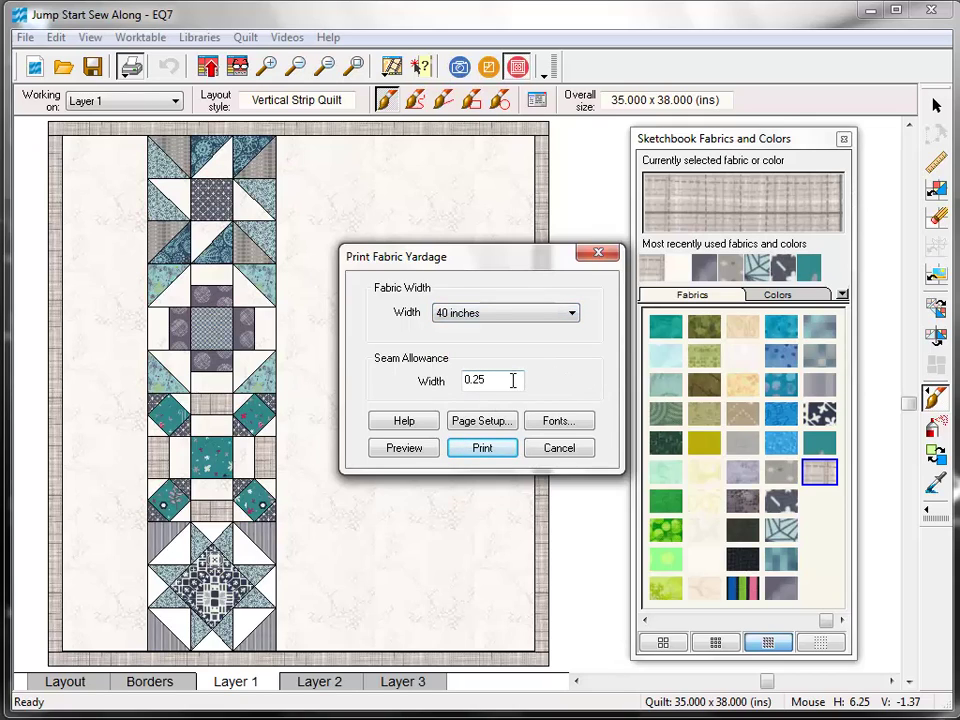
Preview the yardage chart and zoom into its top to read the thirteen fabrics' counts and estimates
click(430, 451)
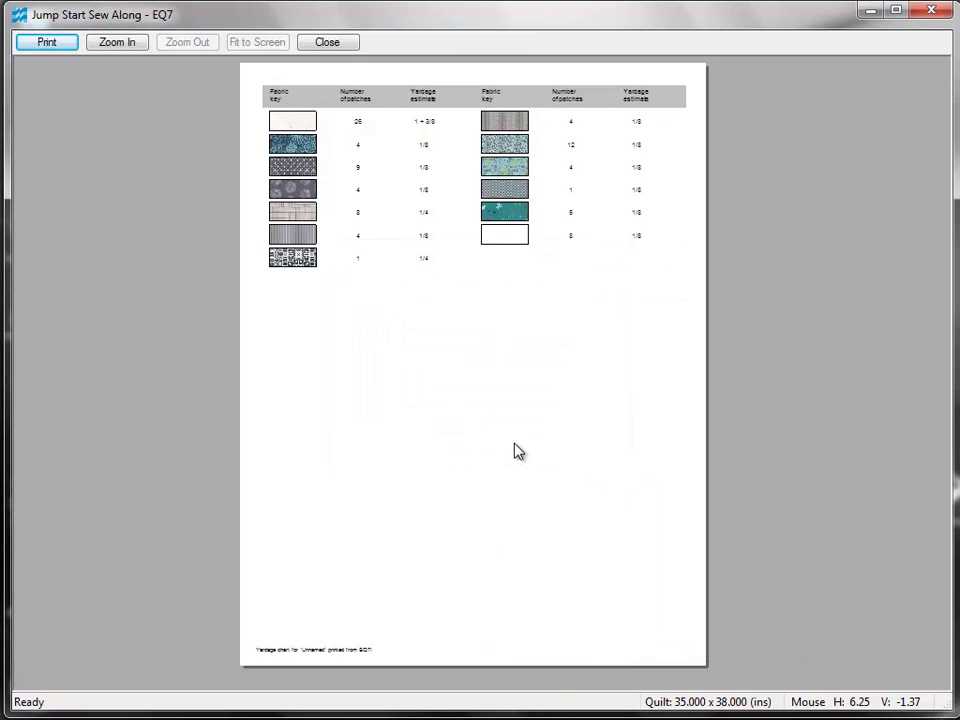
click(136, 42)
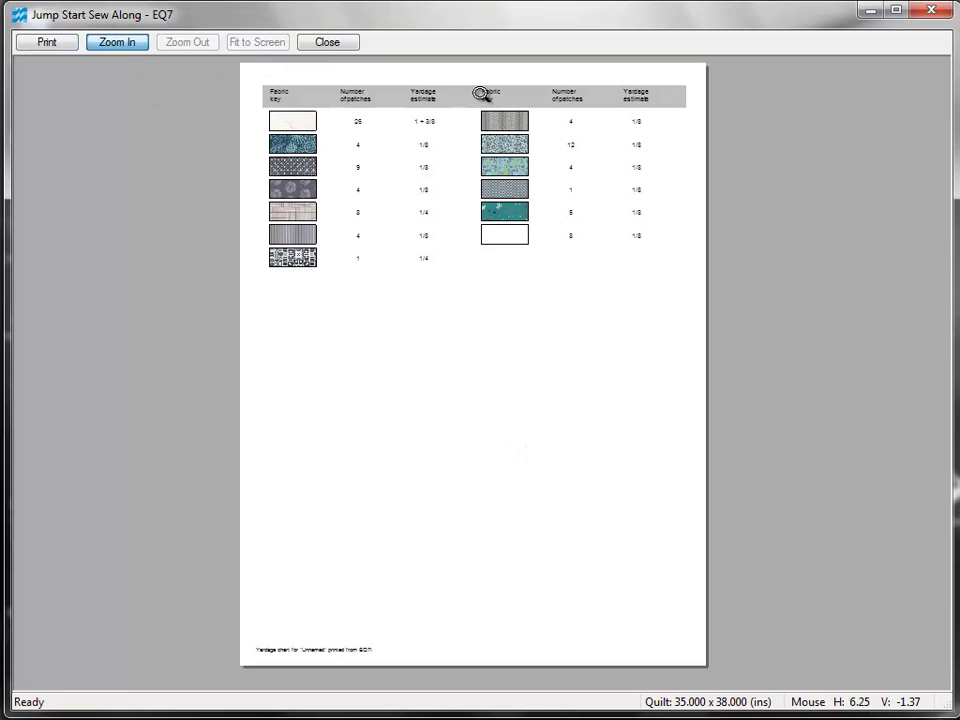
drag(462, 80, 680, 227)
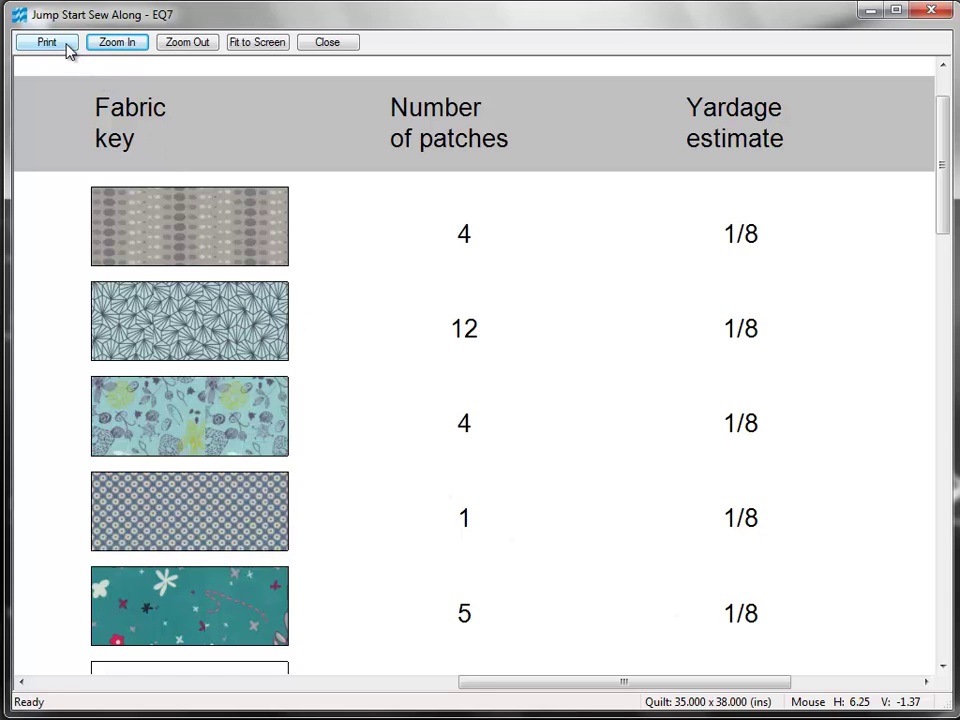
Close the yardage preview, cancel the print settings without printing, and save the project
click(344, 49)
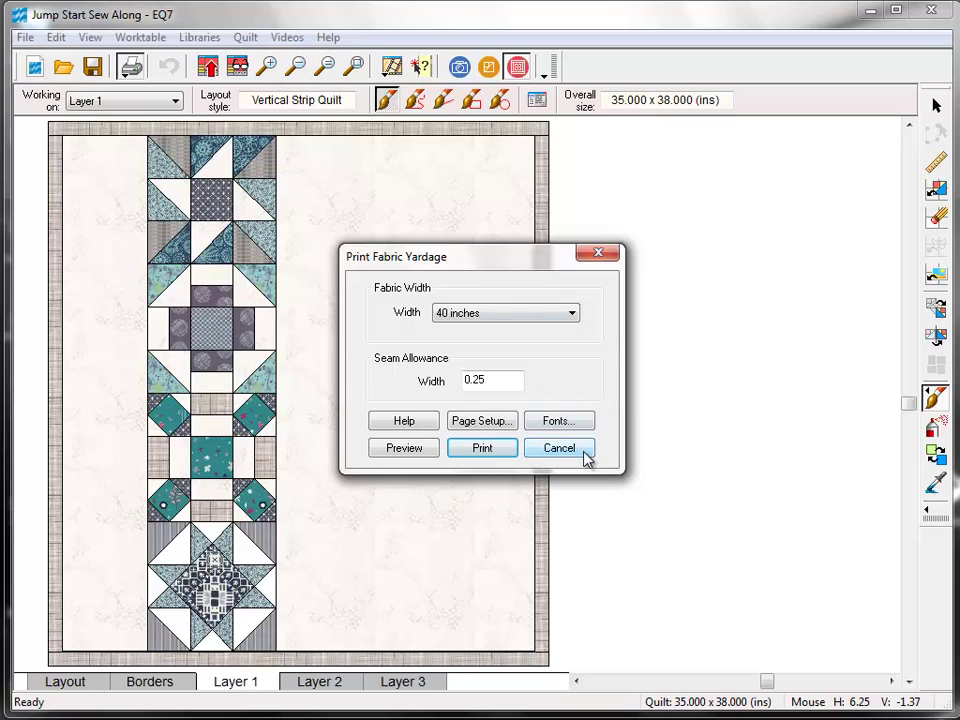
click(586, 452)
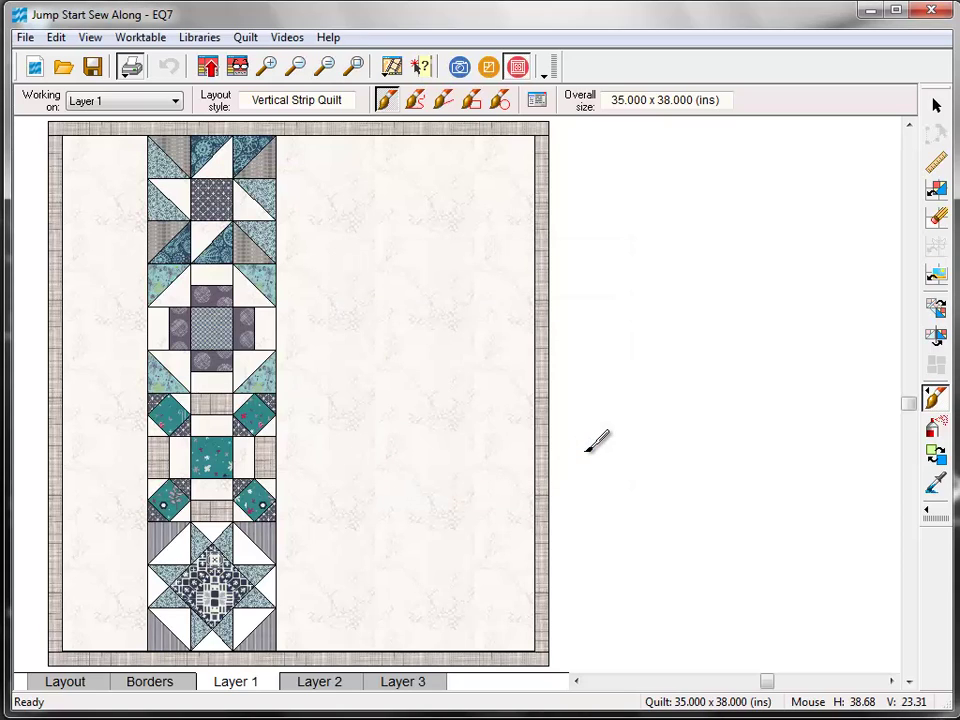
click(89, 68)
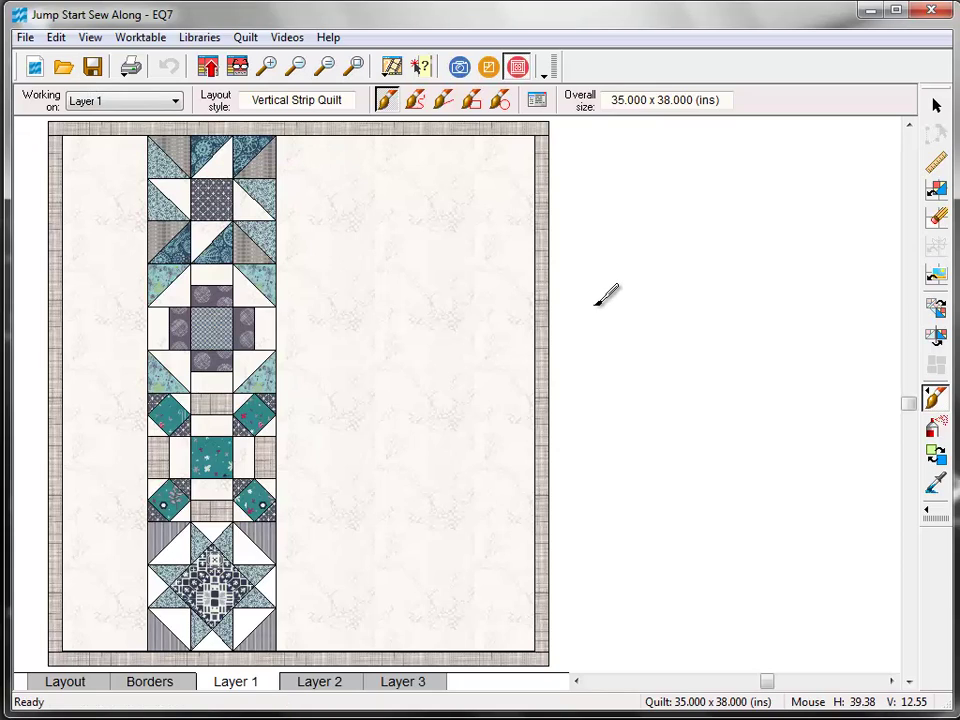